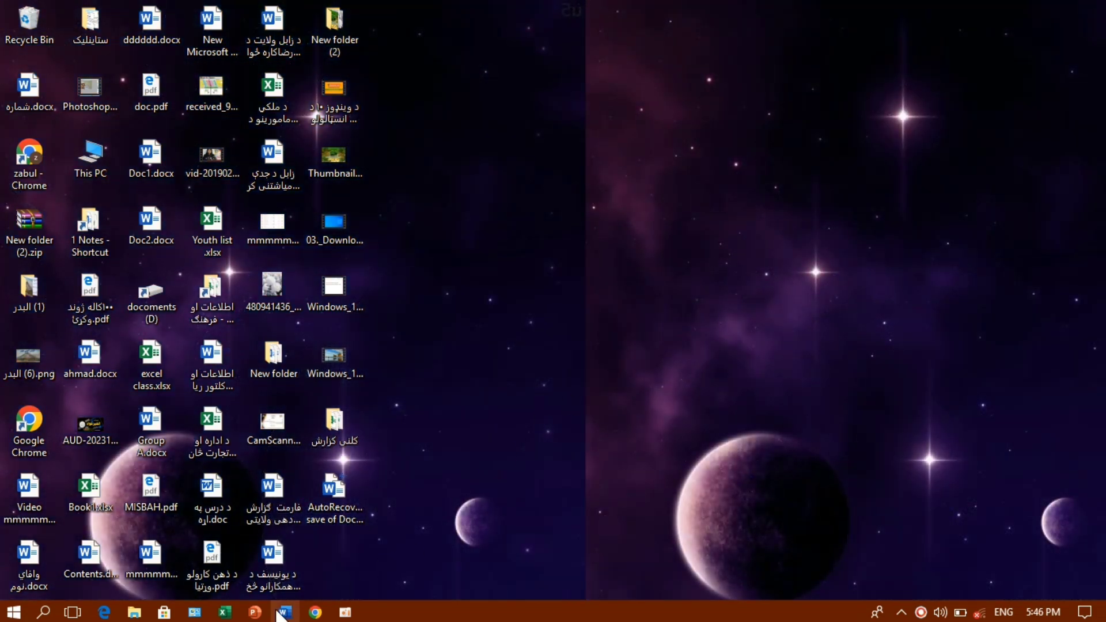
# Step: Switch to the open Word document and apply the Heading 1 style to the "Afghanistan" title line
pyautogui.click(285, 612)
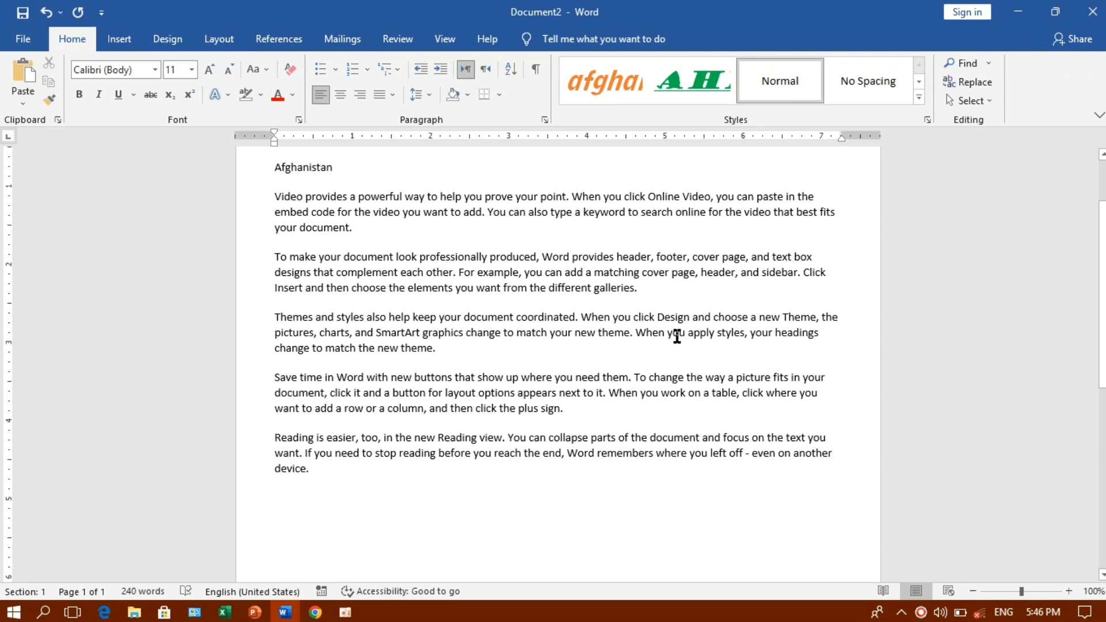
pyautogui.scroll(3, 436, 437)
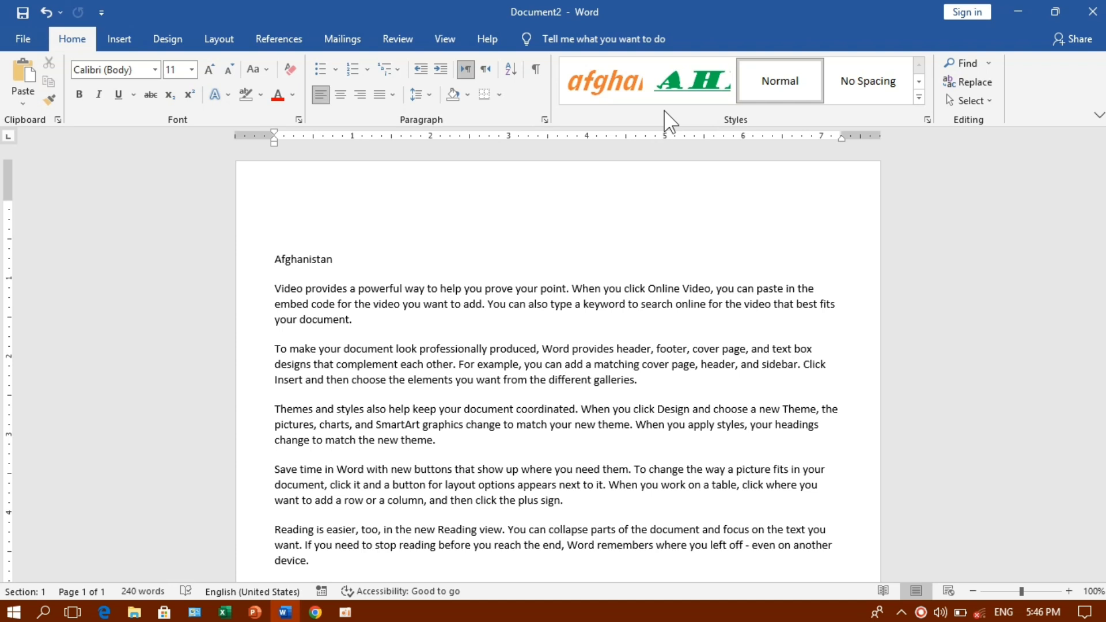
pyautogui.moveTo(346, 259); pyautogui.dragTo(265, 256)
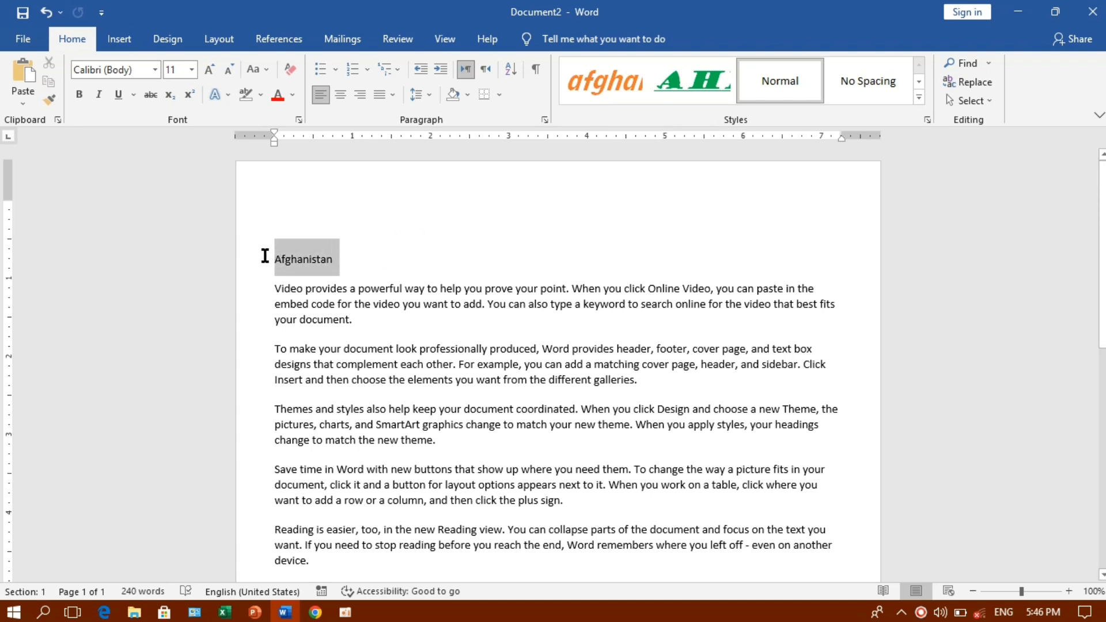
pyautogui.click(920, 97)
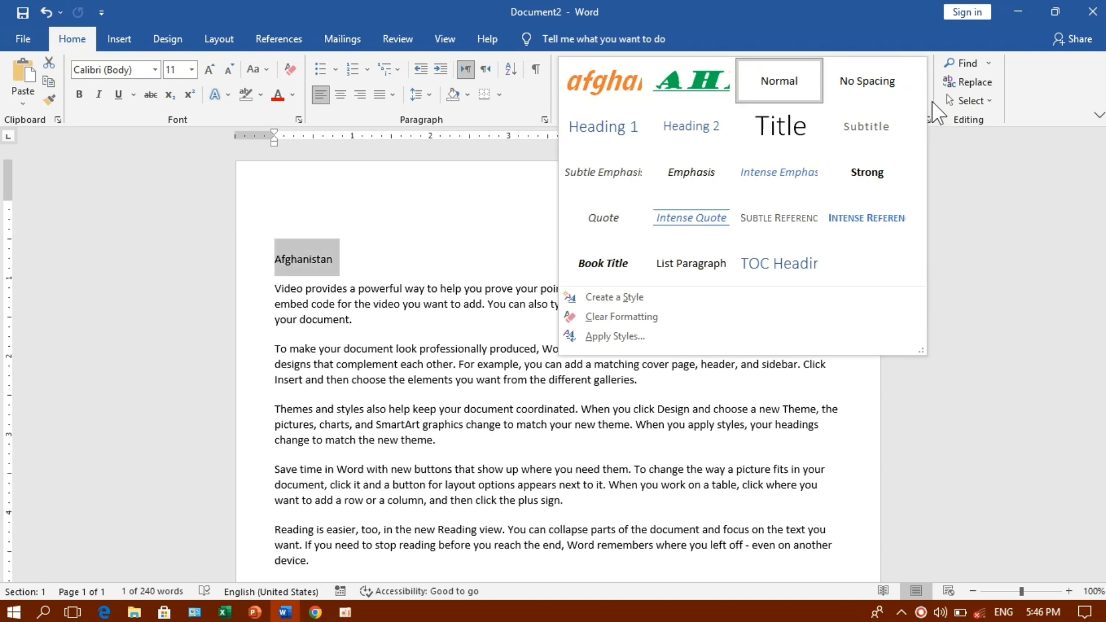
pyautogui.click(933, 102)
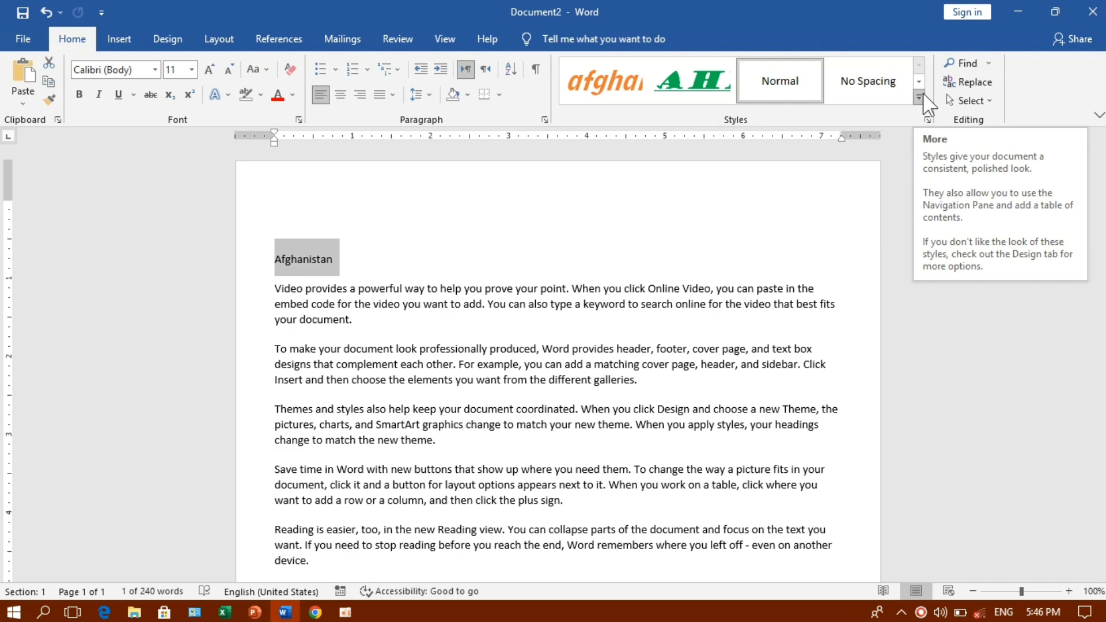
pyautogui.click(922, 96)
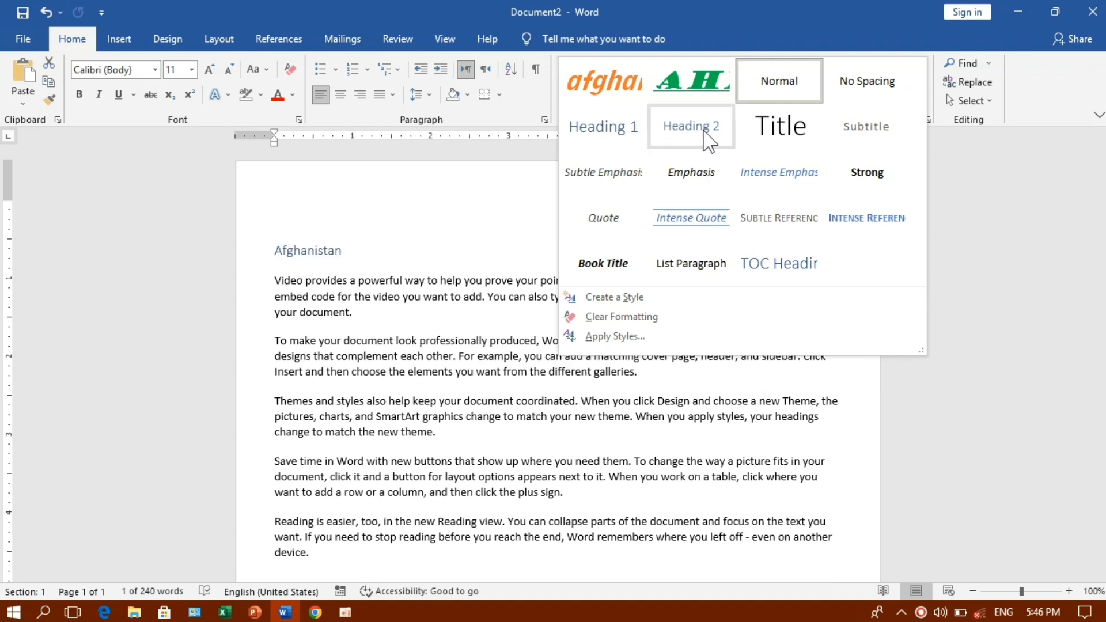
pyautogui.click(615, 118)
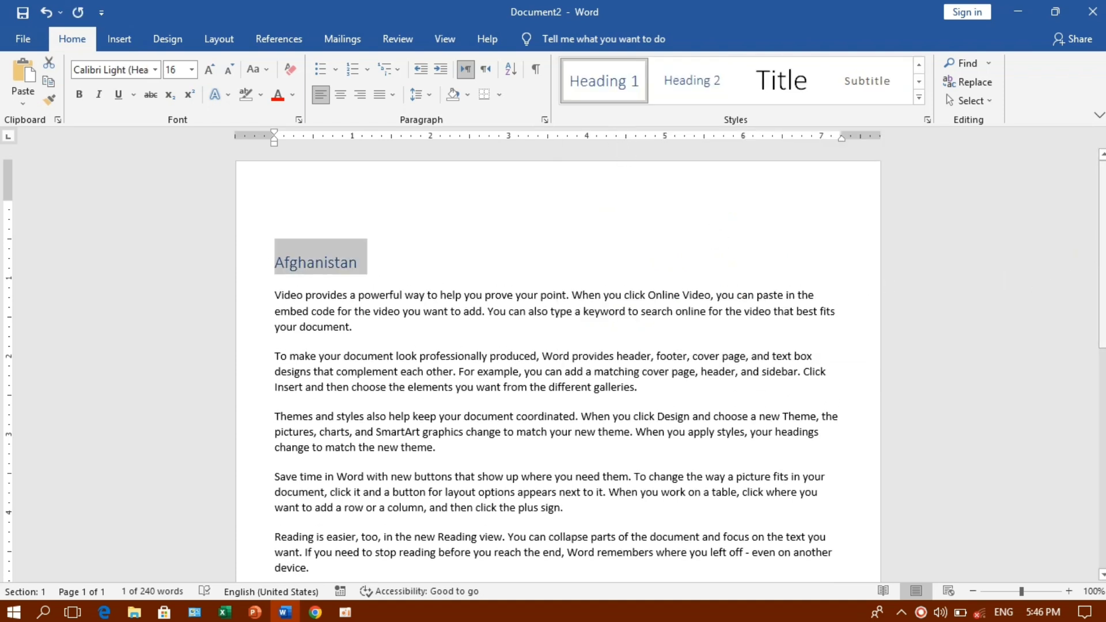
# Step: From the document's end, list its headings in the Navigation pane, jump to the Afghanistan heading, and close the pane
pyautogui.scroll(-4, 556, 357)
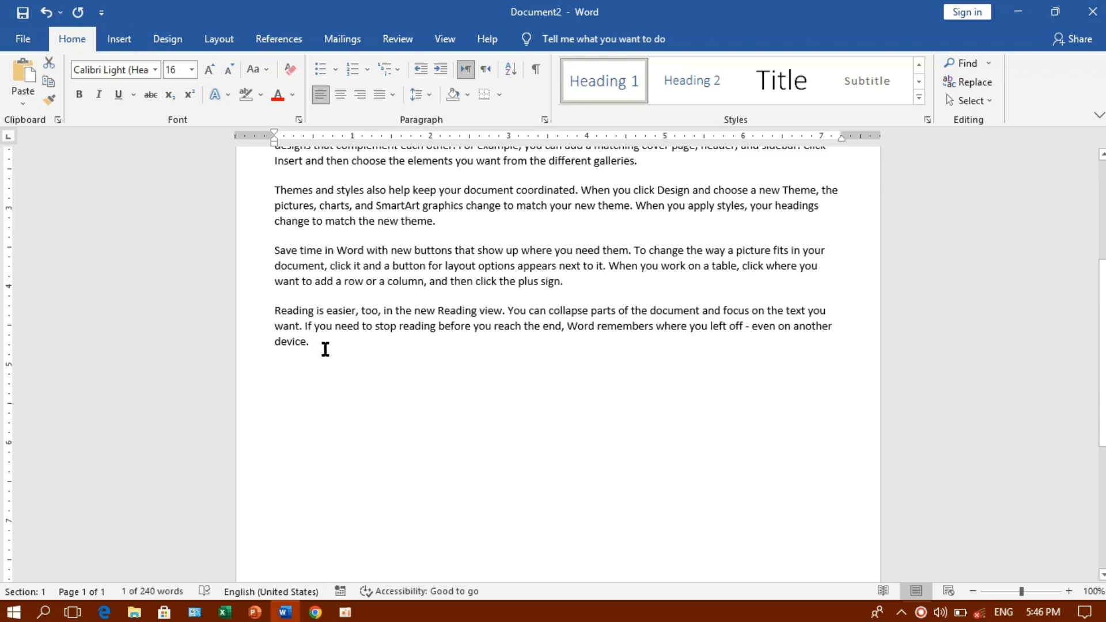
pyautogui.click(325, 349)
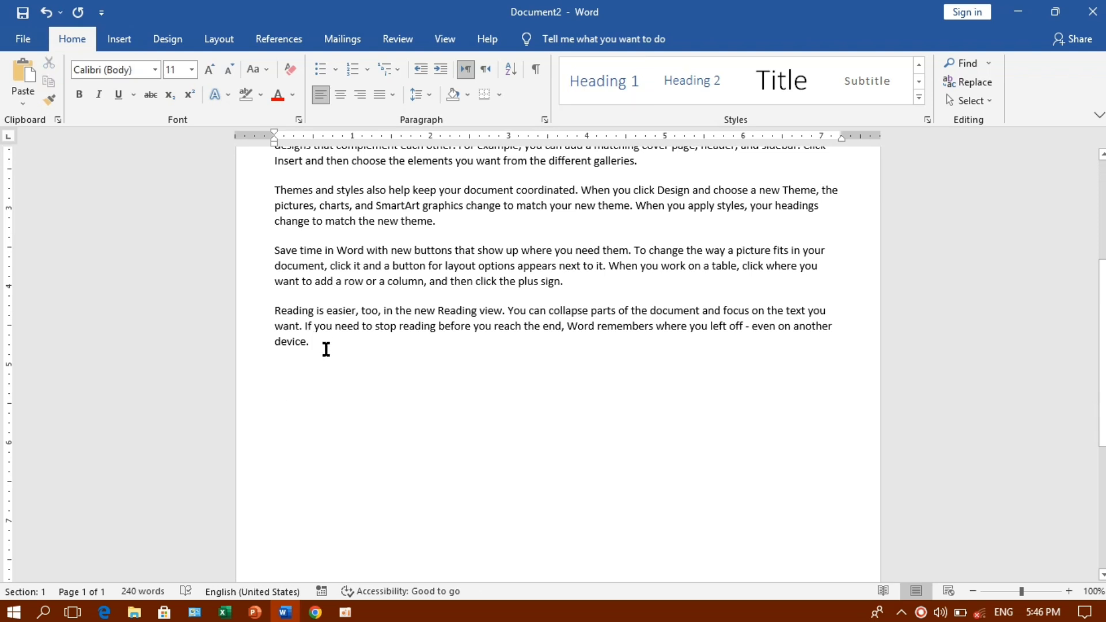
pyautogui.click(966, 65)
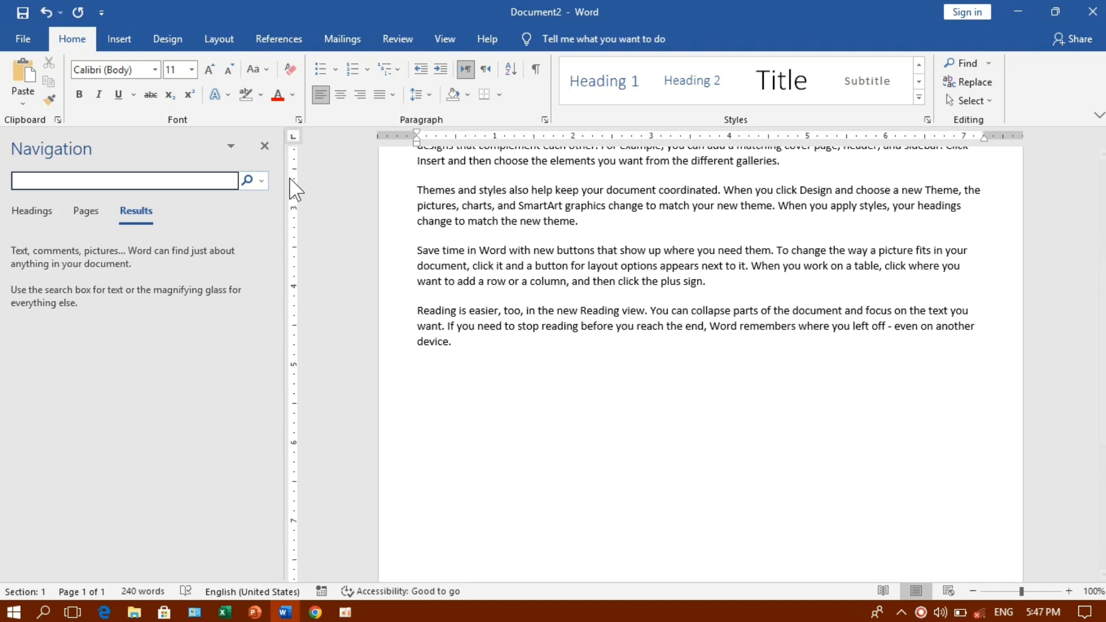
pyautogui.click(41, 209)
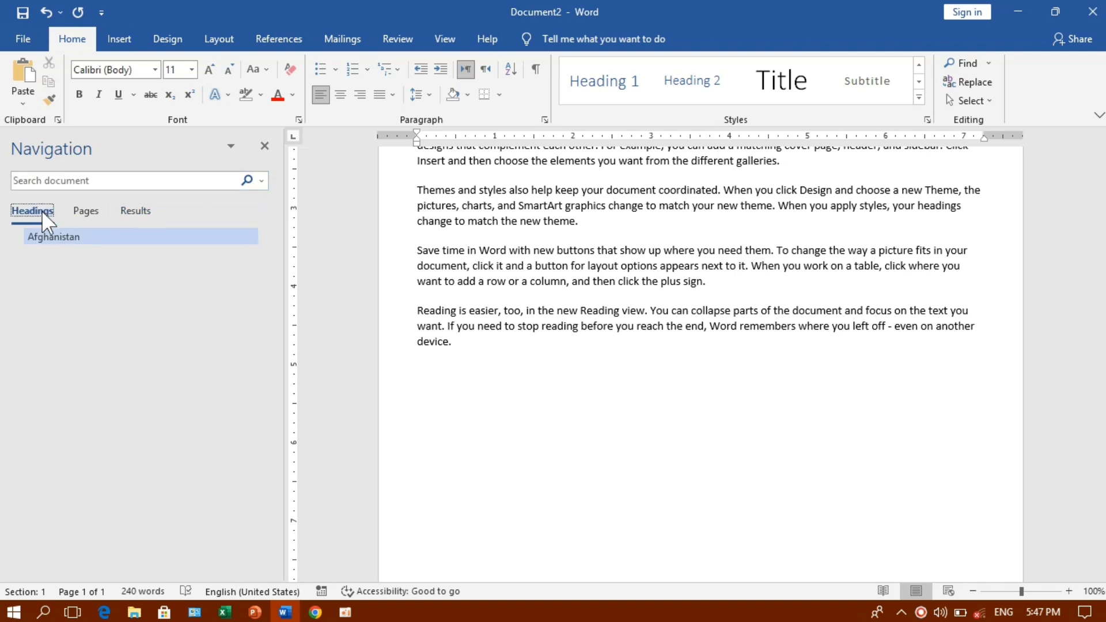
pyautogui.click(67, 233)
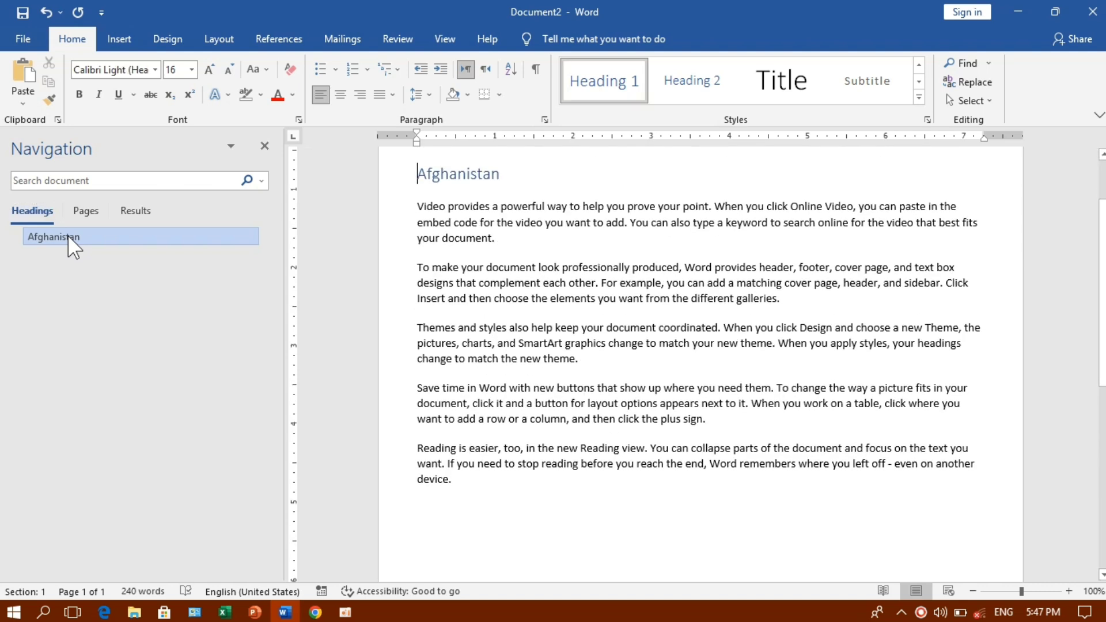
pyautogui.moveTo(454, 177)
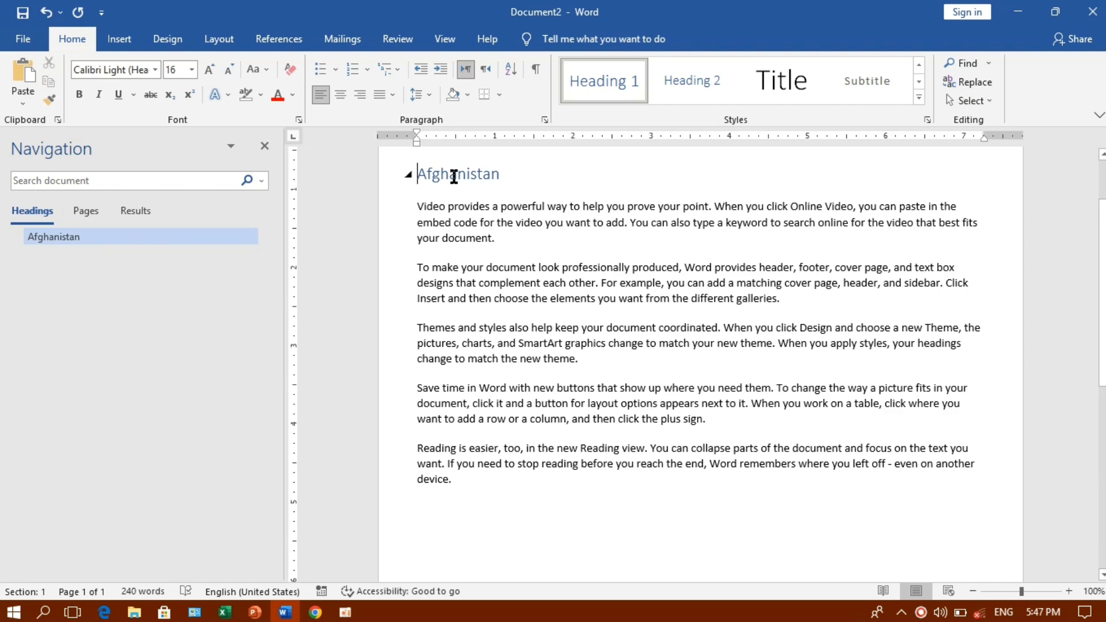
pyautogui.click(264, 146)
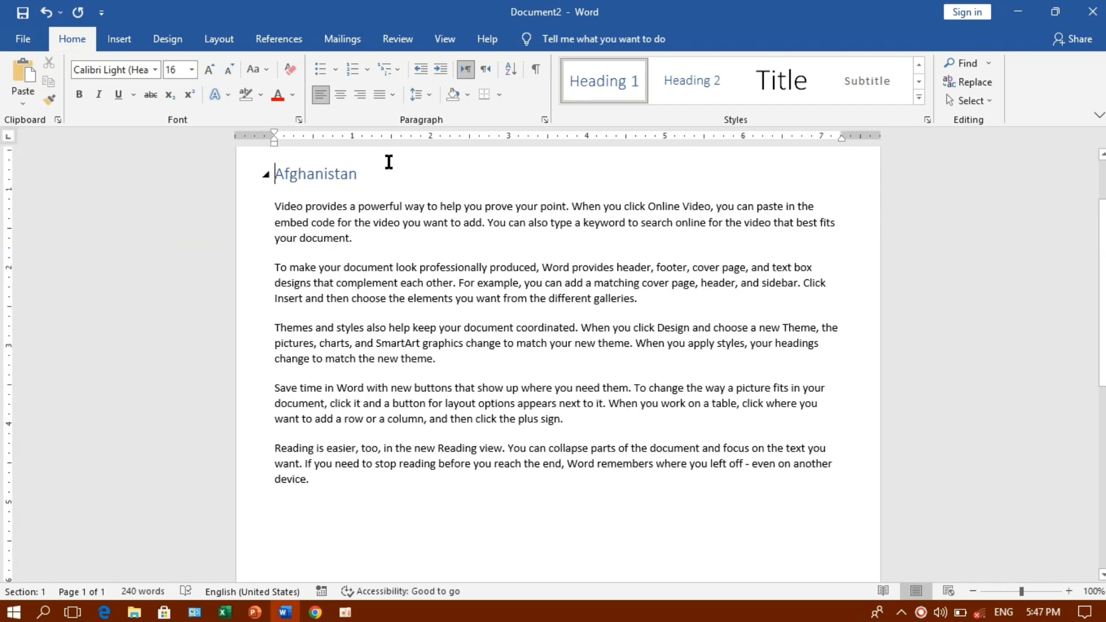
# Step: Insert an Automatic Table 1 table of contents below the last paragraph of the document
pyautogui.scroll(3, 1090, 245)
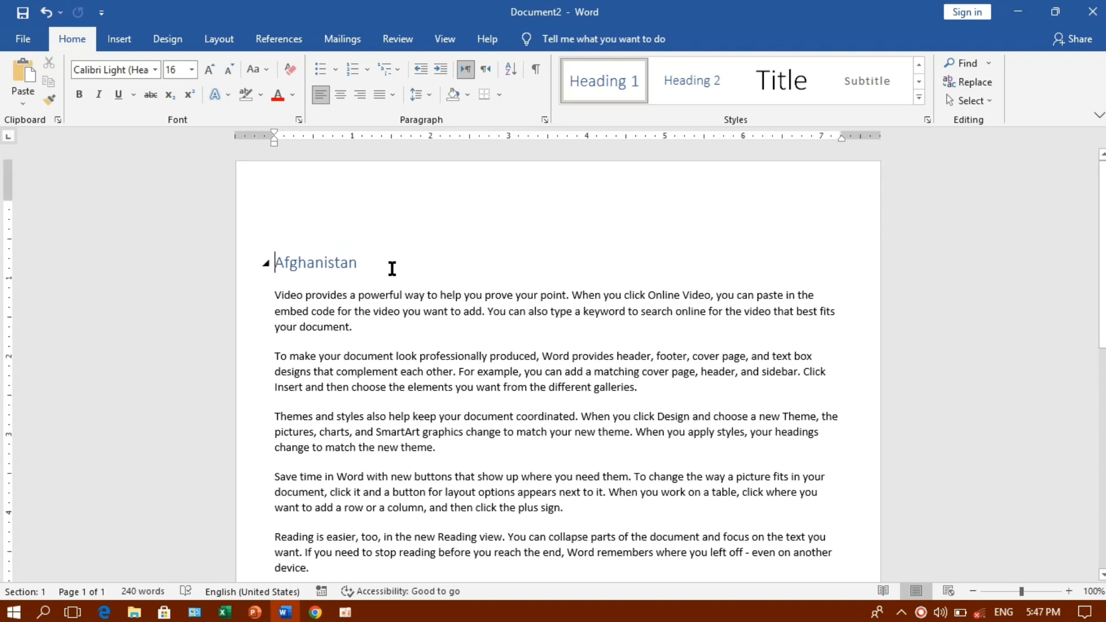
pyautogui.scroll(-8, 558, 360)
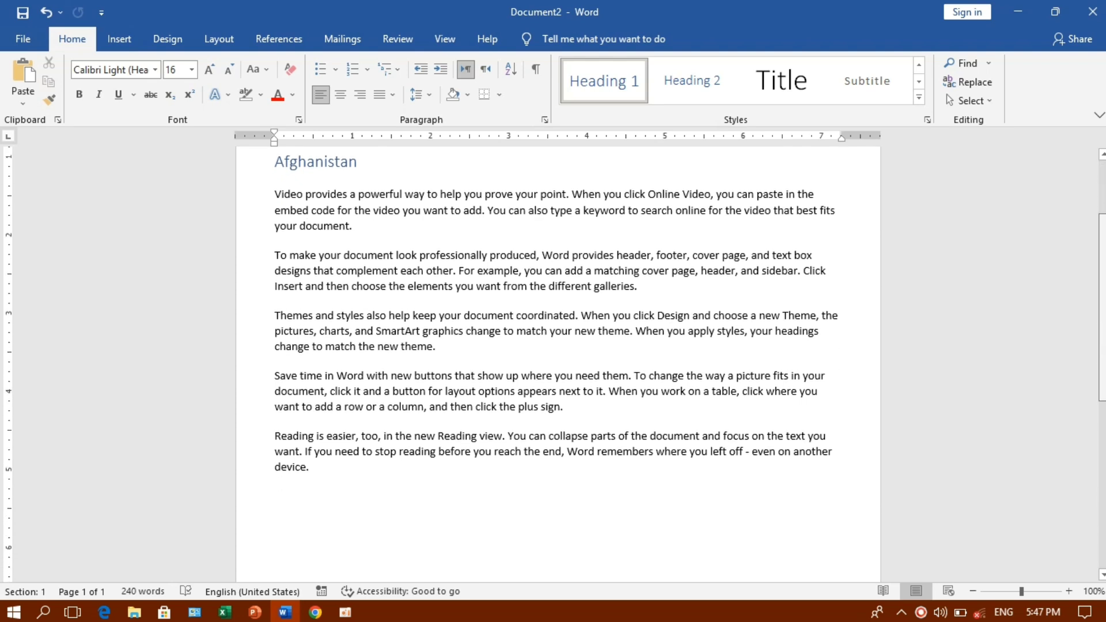
pyautogui.doubleClick(291, 388)
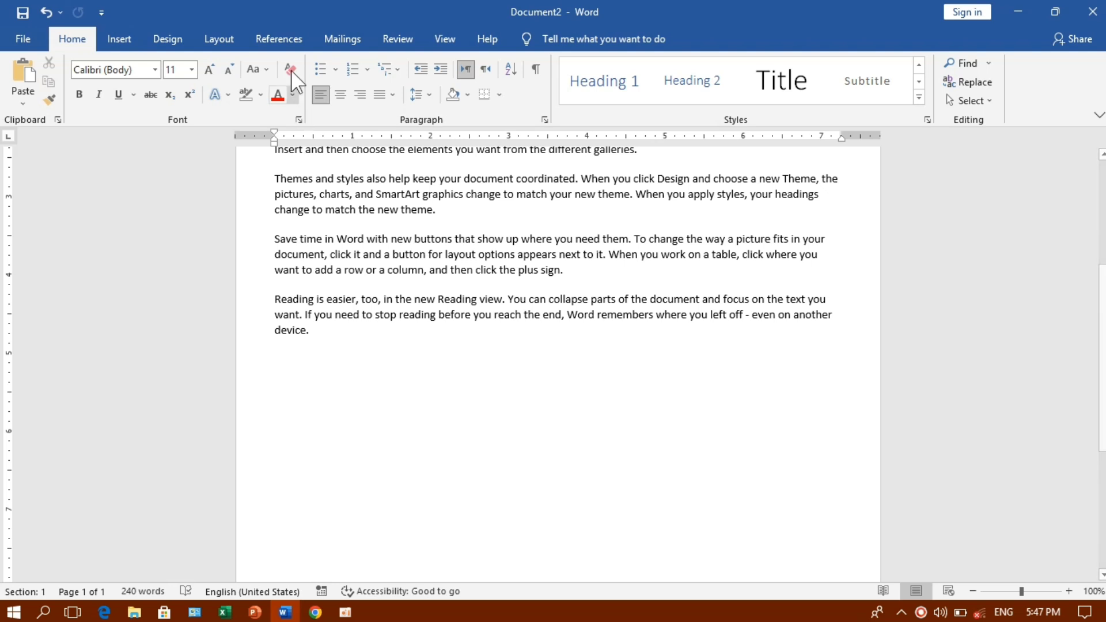
pyautogui.click(287, 40)
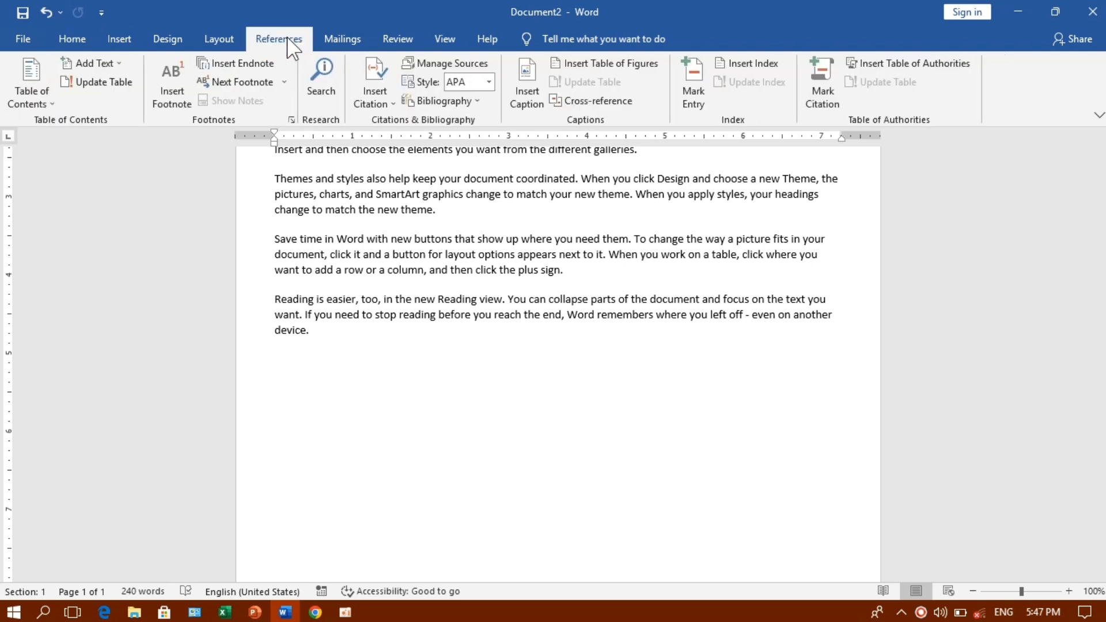
pyautogui.click(38, 86)
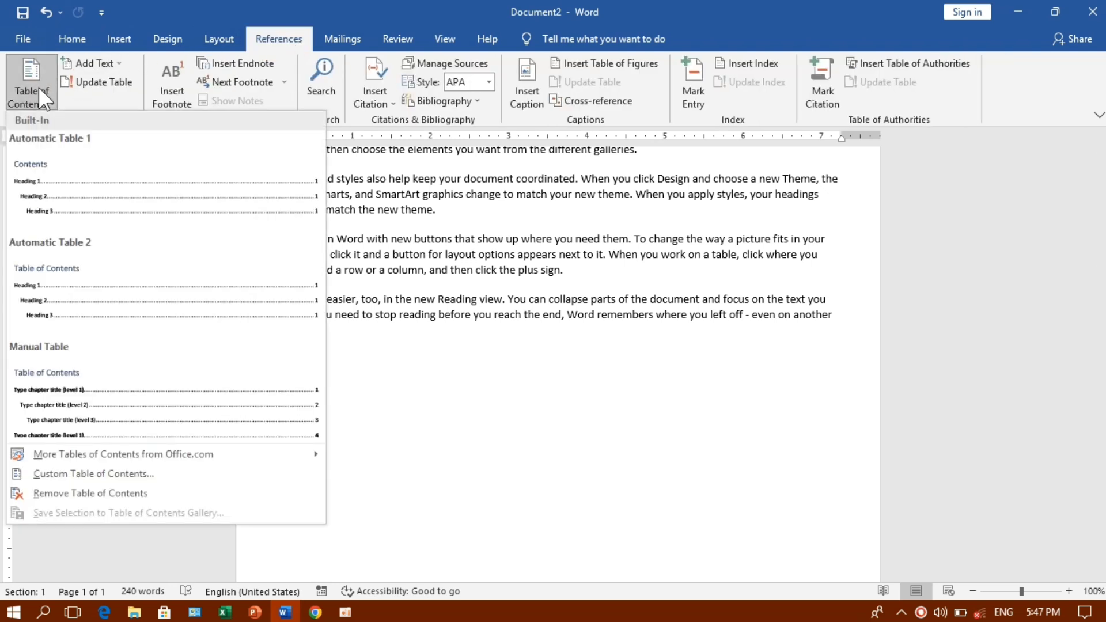
pyautogui.click(95, 178)
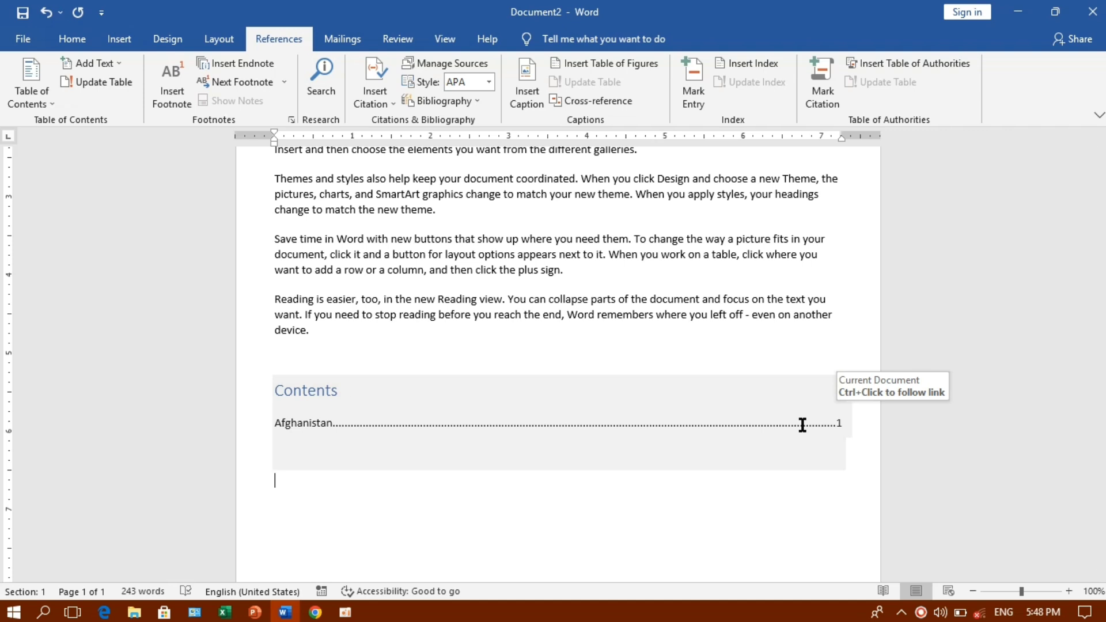
# Step: Create a new style from the Afghanistan title, name it "afghanistan", and open its detailed formatting settings
pyautogui.scroll(5, 558, 363)
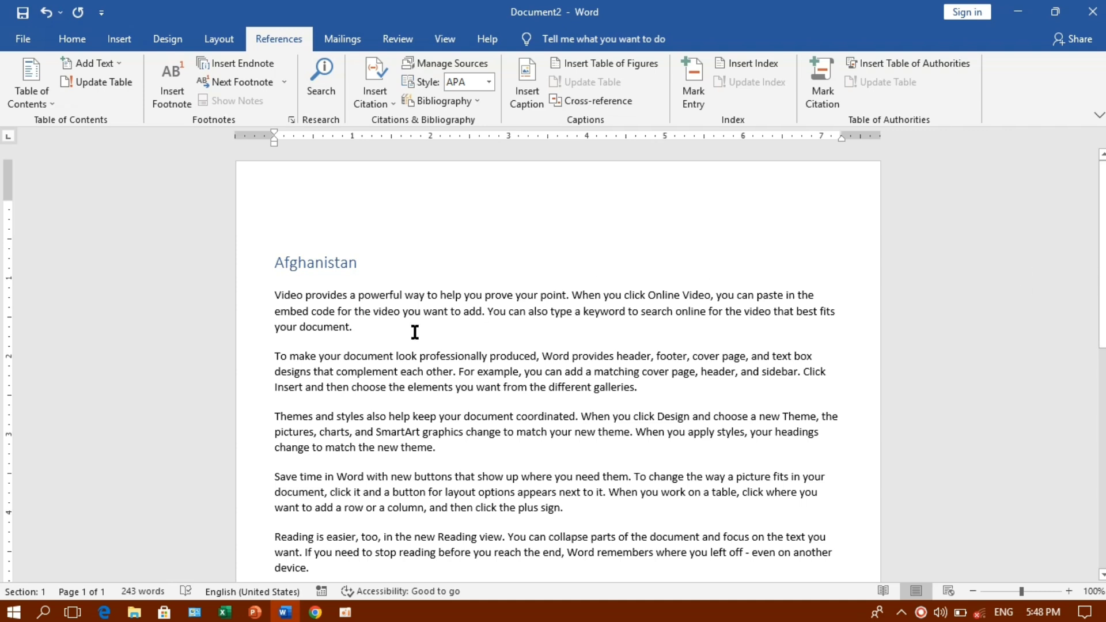
pyautogui.click(253, 281)
pyautogui.click(72, 39)
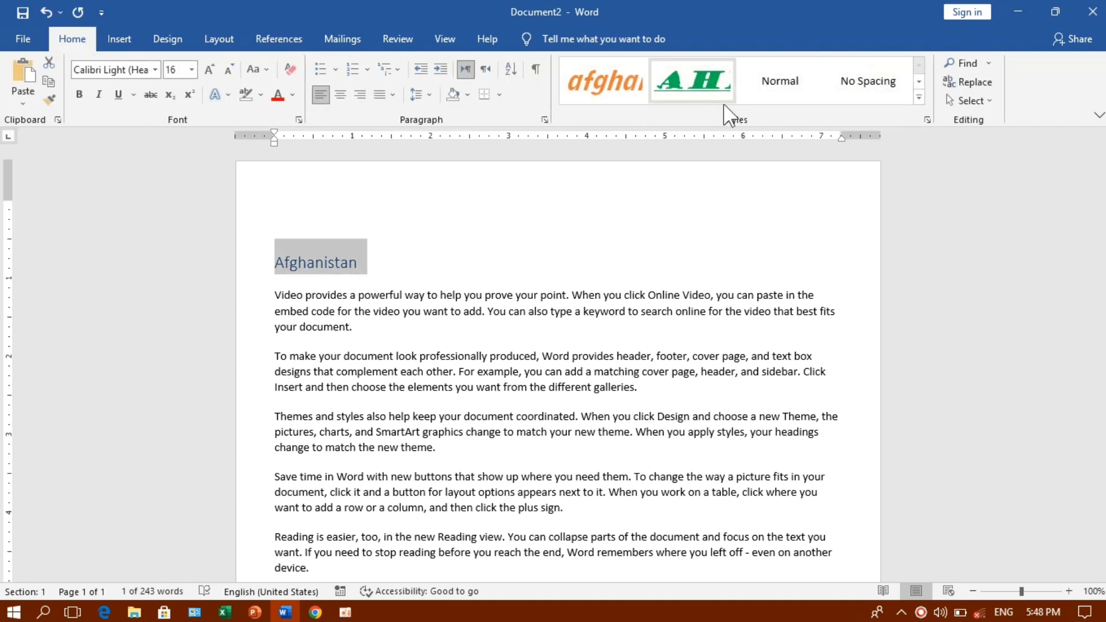
pyautogui.click(922, 98)
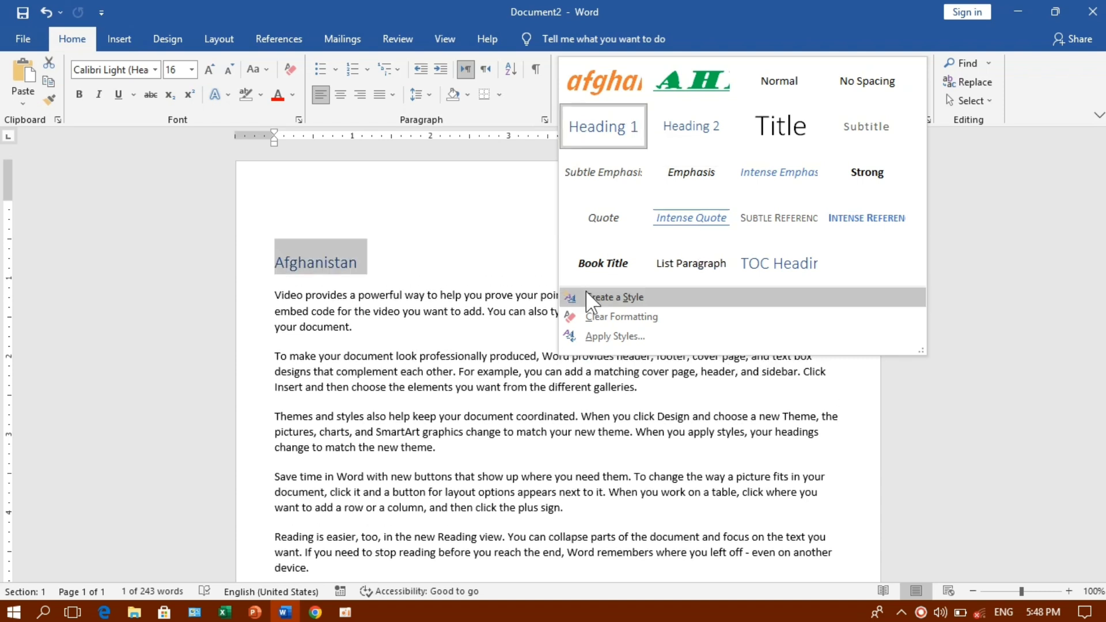
pyautogui.click(631, 298)
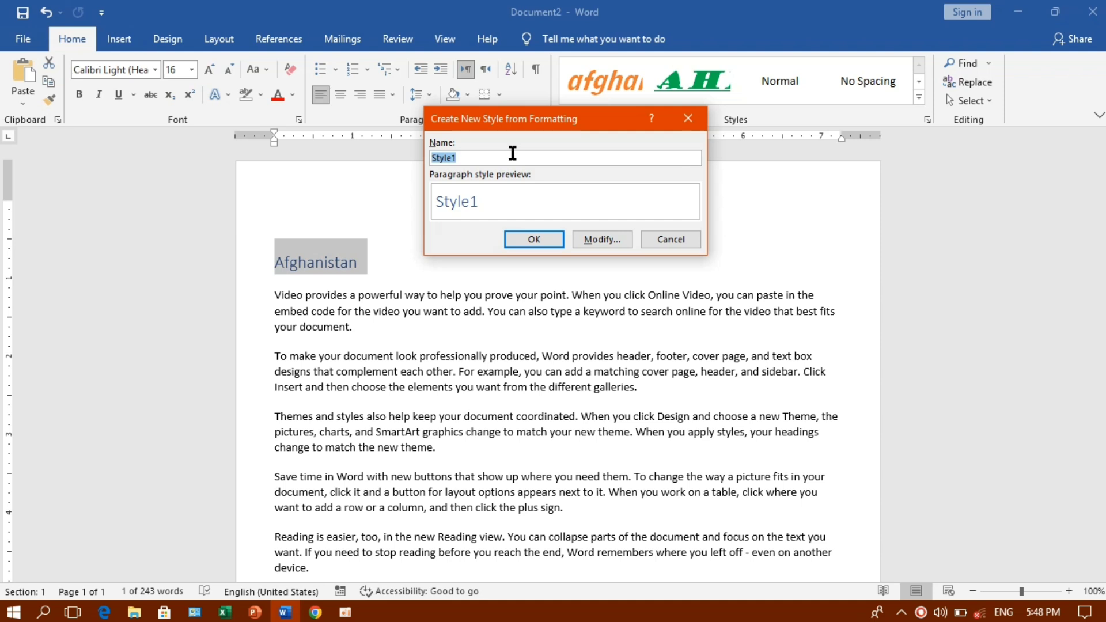
pyautogui.write('afghanistan')
pyautogui.click(602, 240)
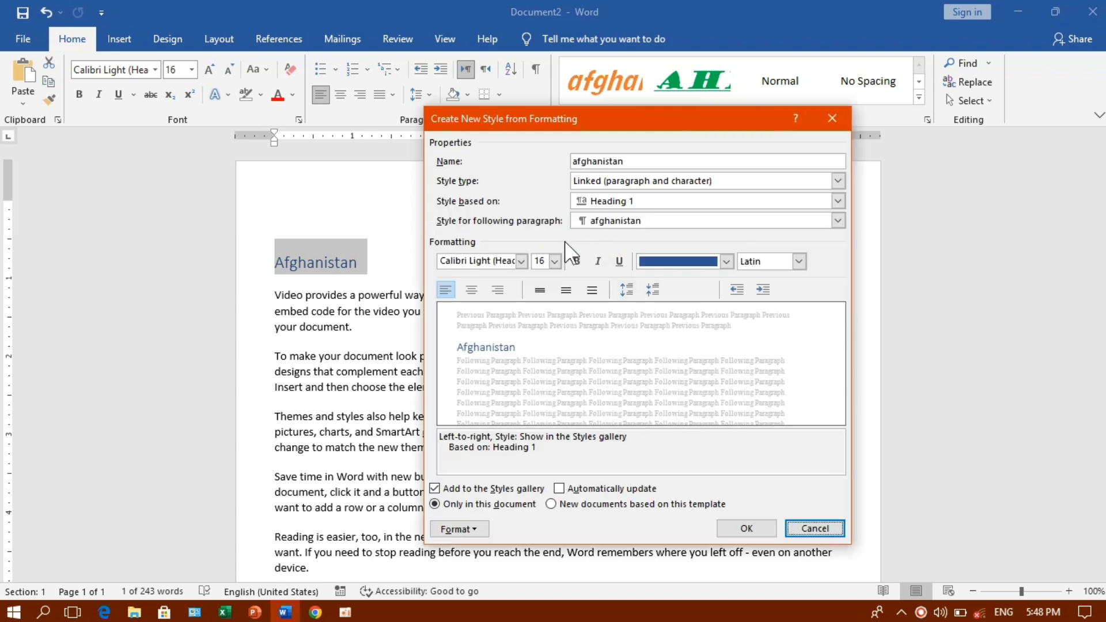
# Step: Make the new style's formatting apply to all scripts and set its font to Goudy Stout
pyautogui.click(800, 261)
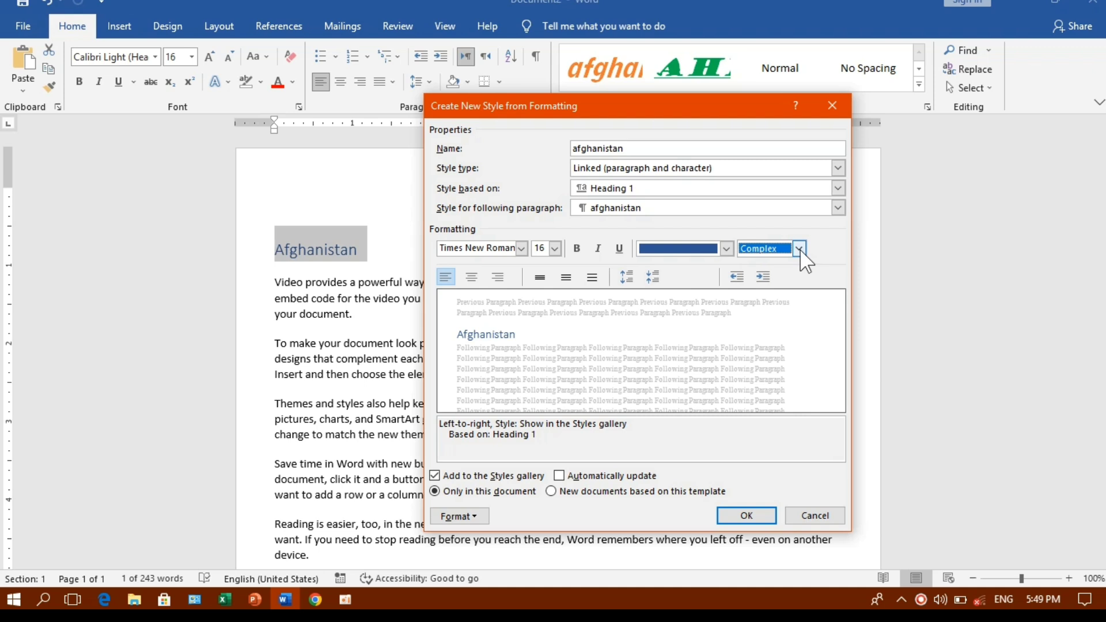
pyautogui.click(800, 251)
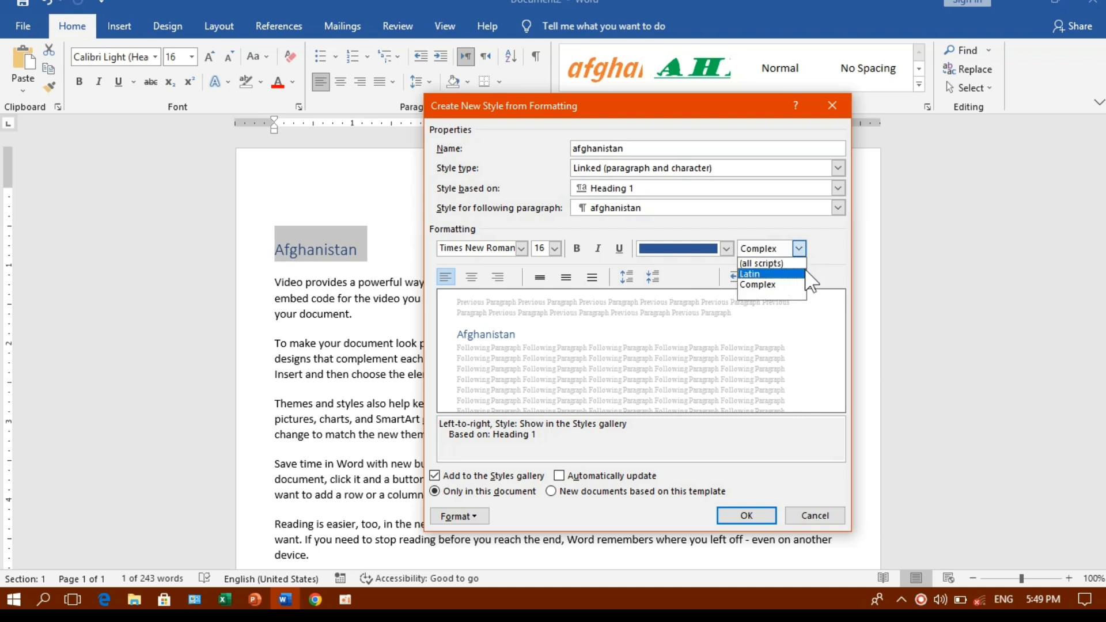
pyautogui.click(791, 262)
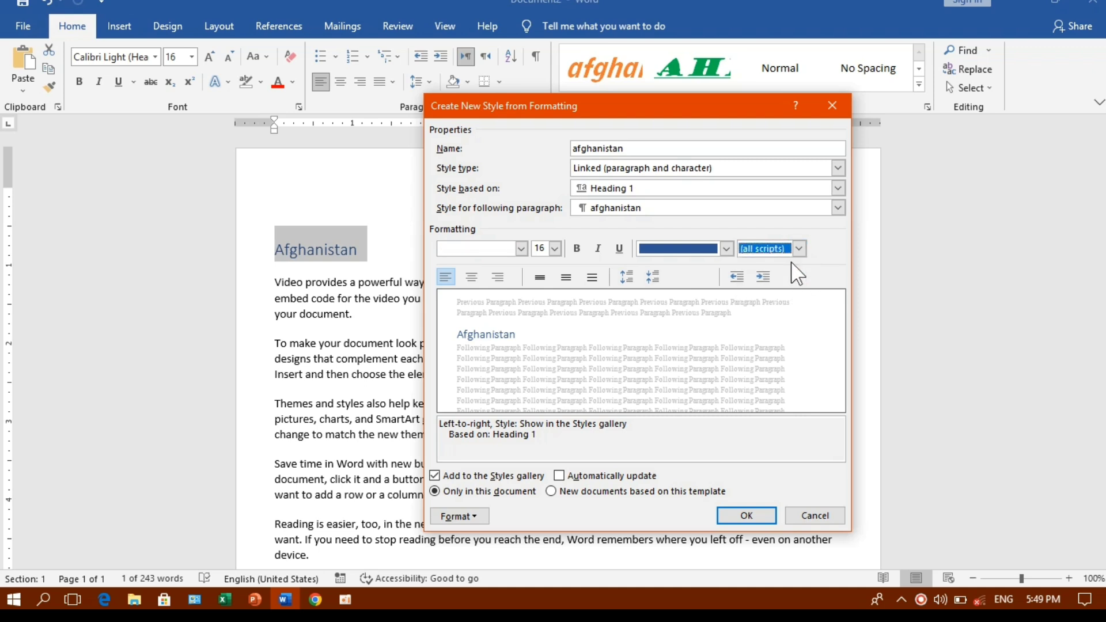
pyautogui.click(521, 249)
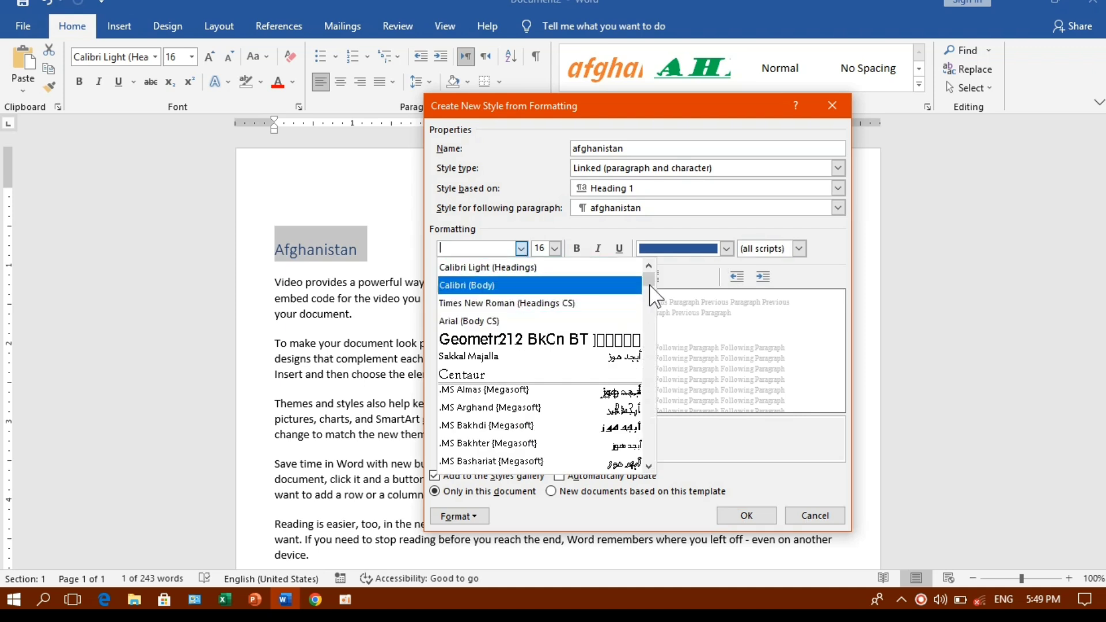
pyautogui.moveTo(650, 286); pyautogui.dragTo(645, 355)
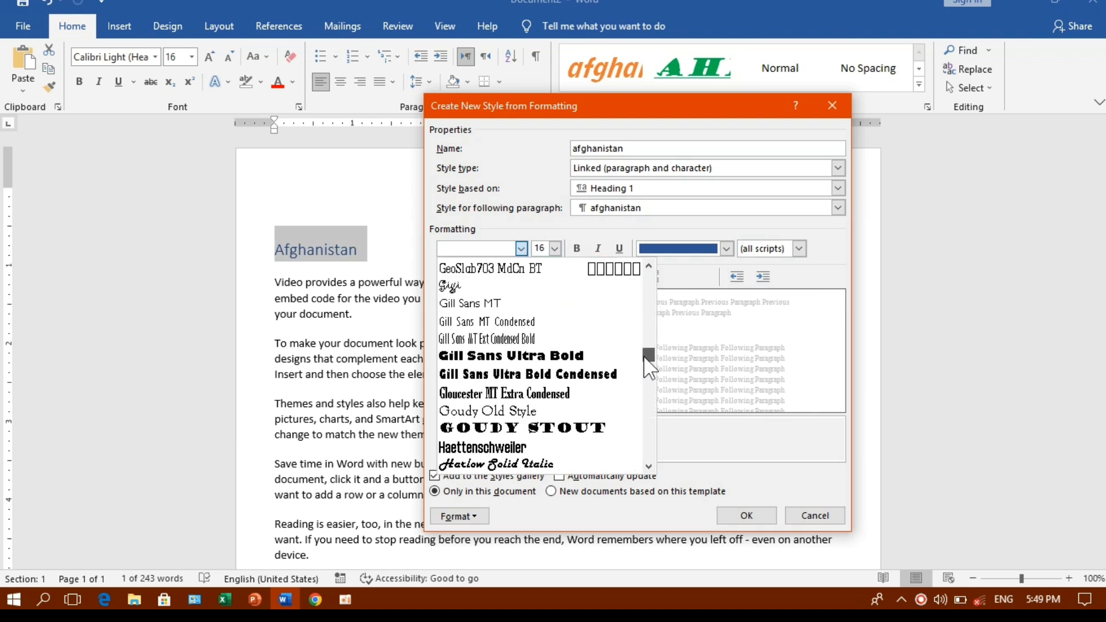
pyautogui.click(571, 428)
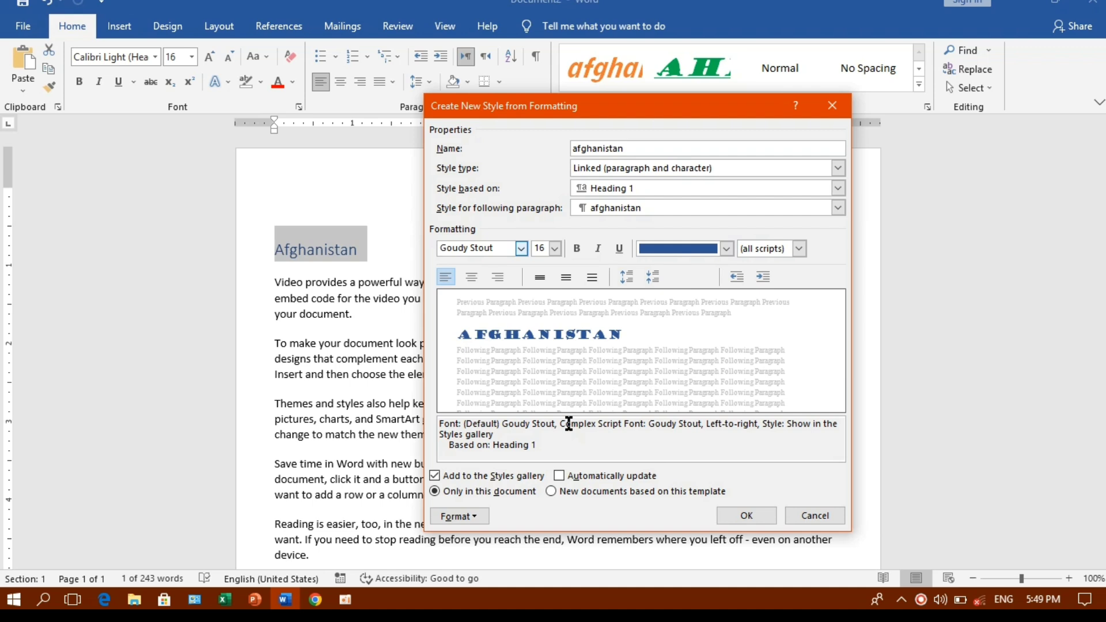
# Step: Set the new style's font size to 26 and make it bold without italics
pyautogui.click(555, 248)
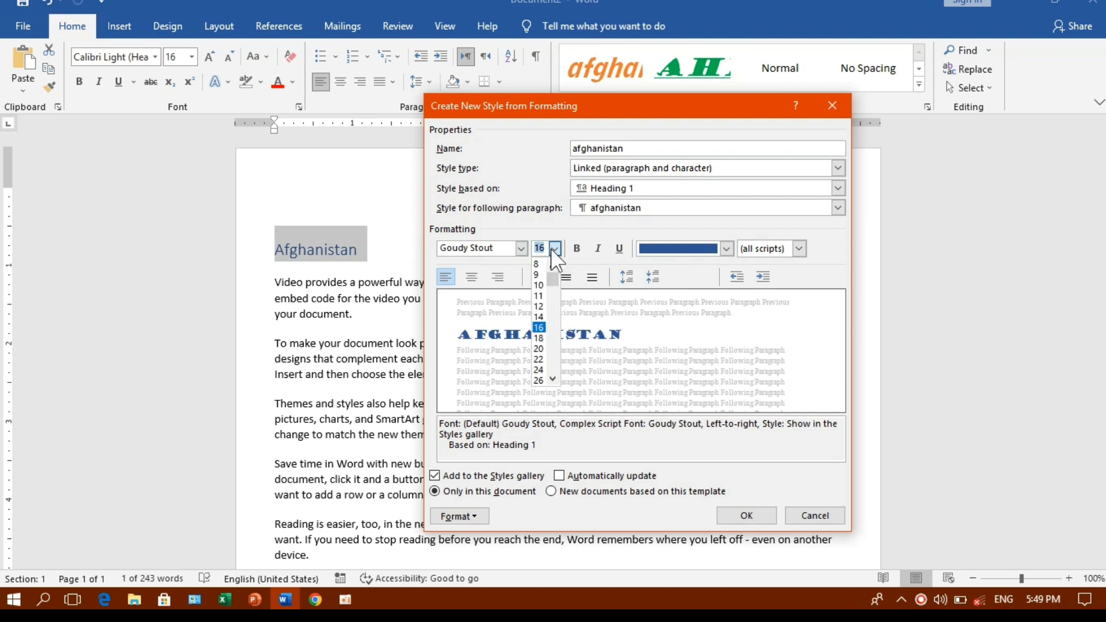
pyautogui.click(539, 381)
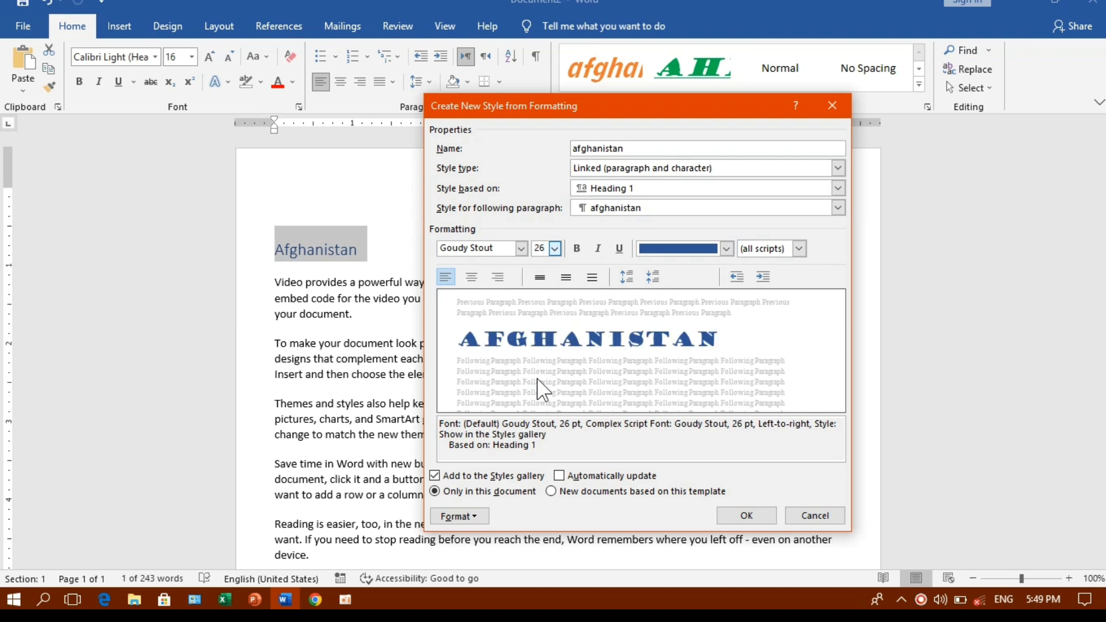
pyautogui.click(577, 249)
pyautogui.click(597, 249)
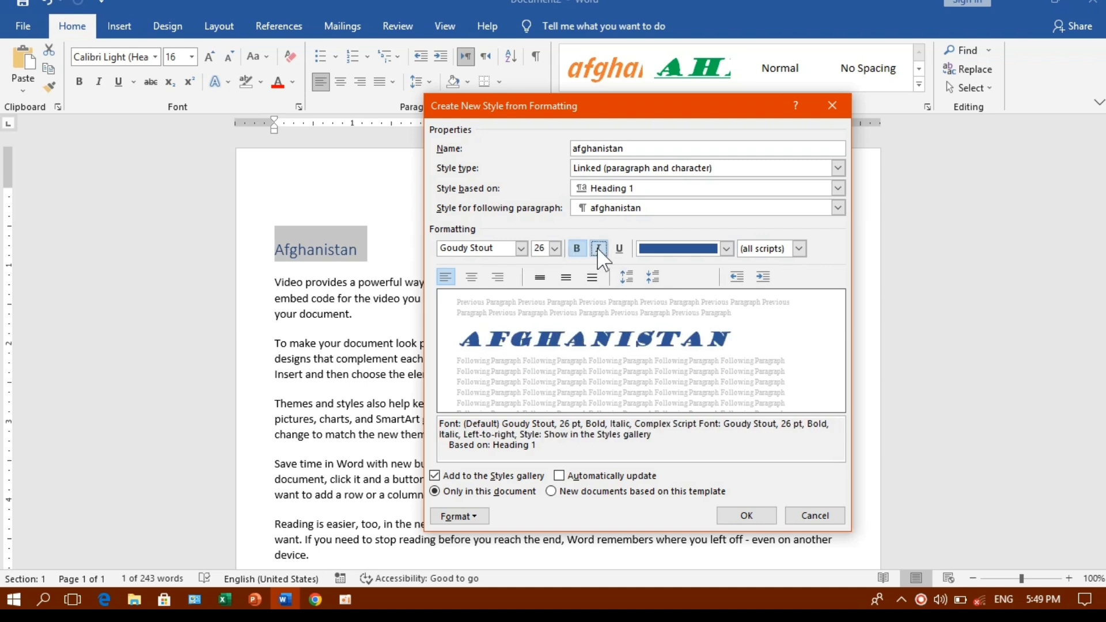
pyautogui.click(597, 249)
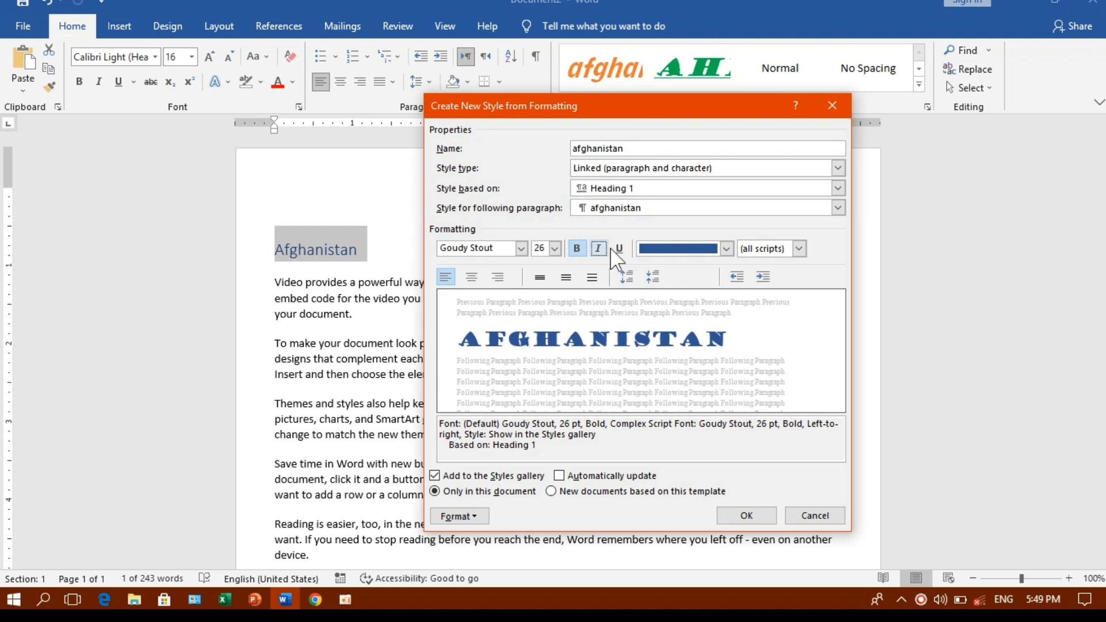
# Step: Set the new style's font color to Light Blue and center its alignment
pyautogui.click(727, 249)
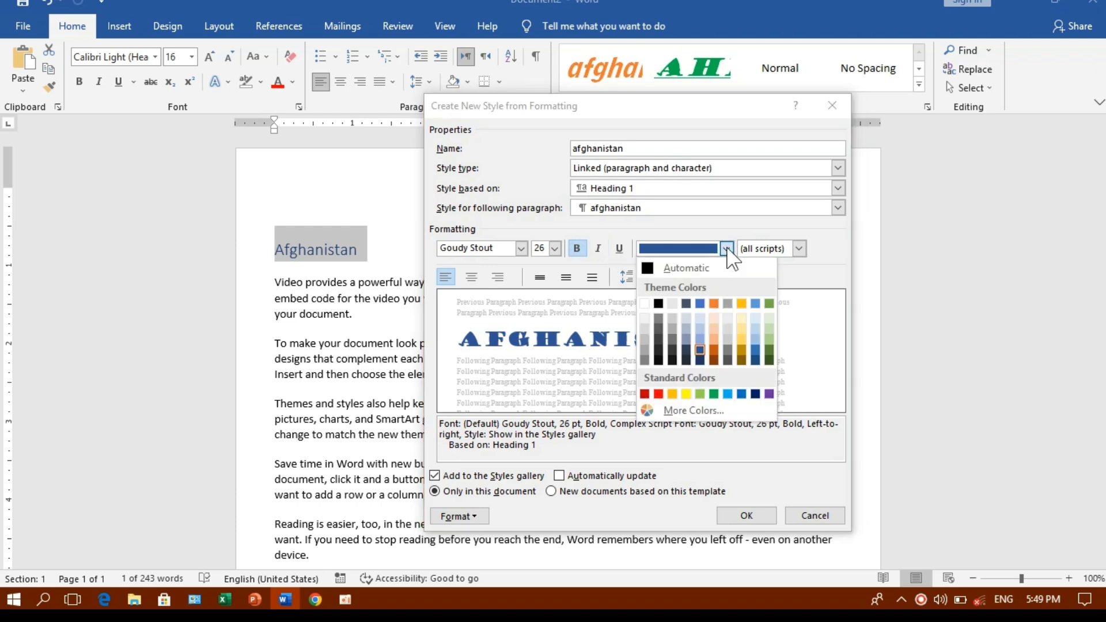
pyautogui.click(728, 395)
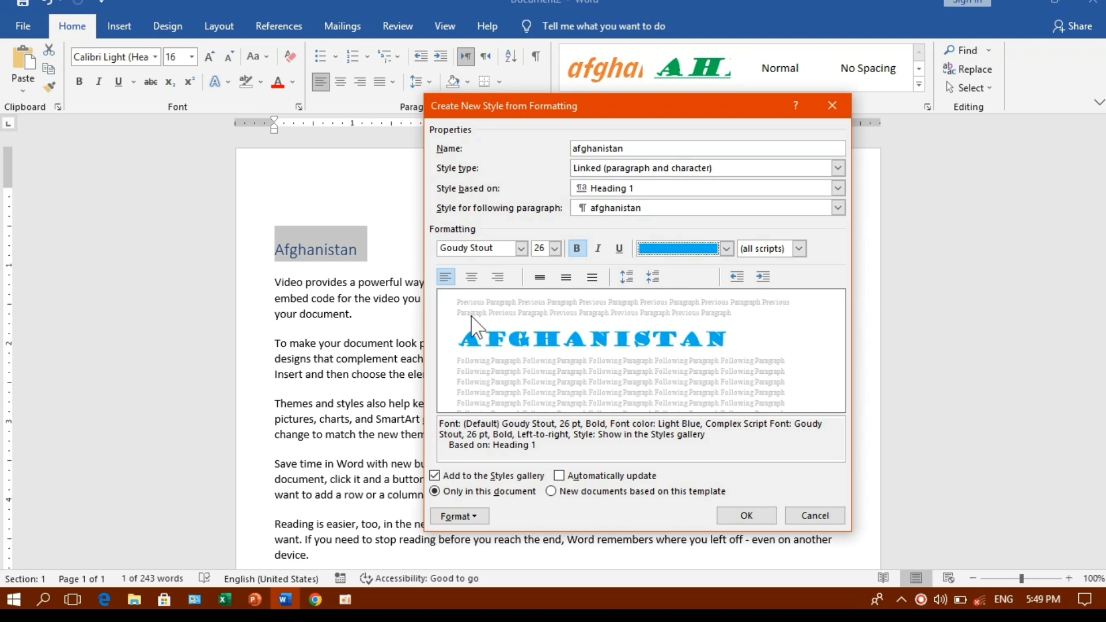
pyautogui.click(470, 280)
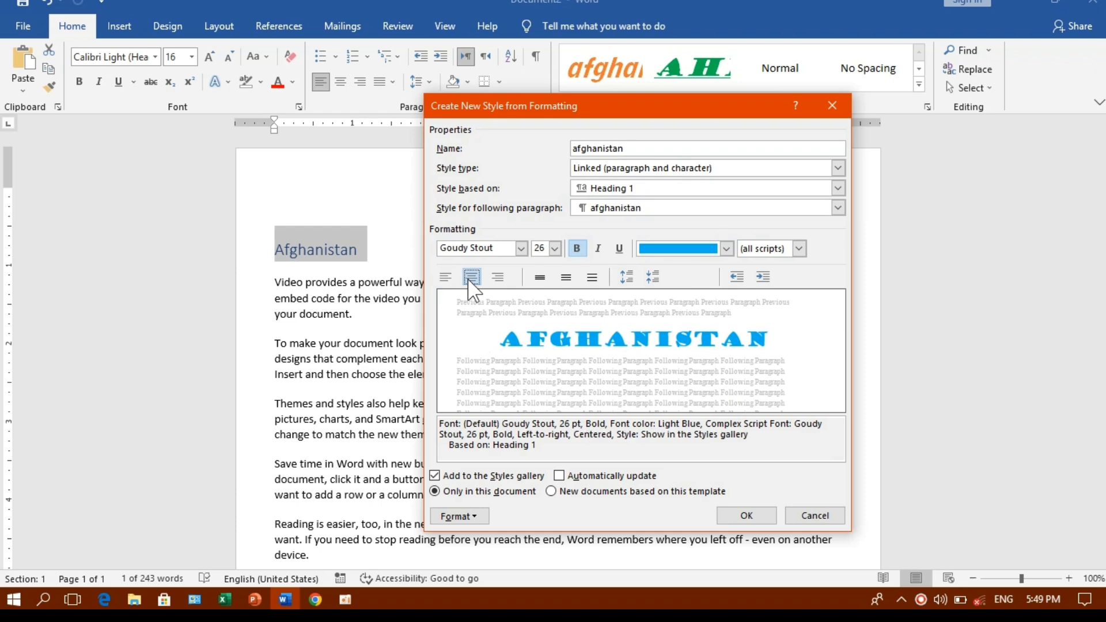
pyautogui.click(498, 278)
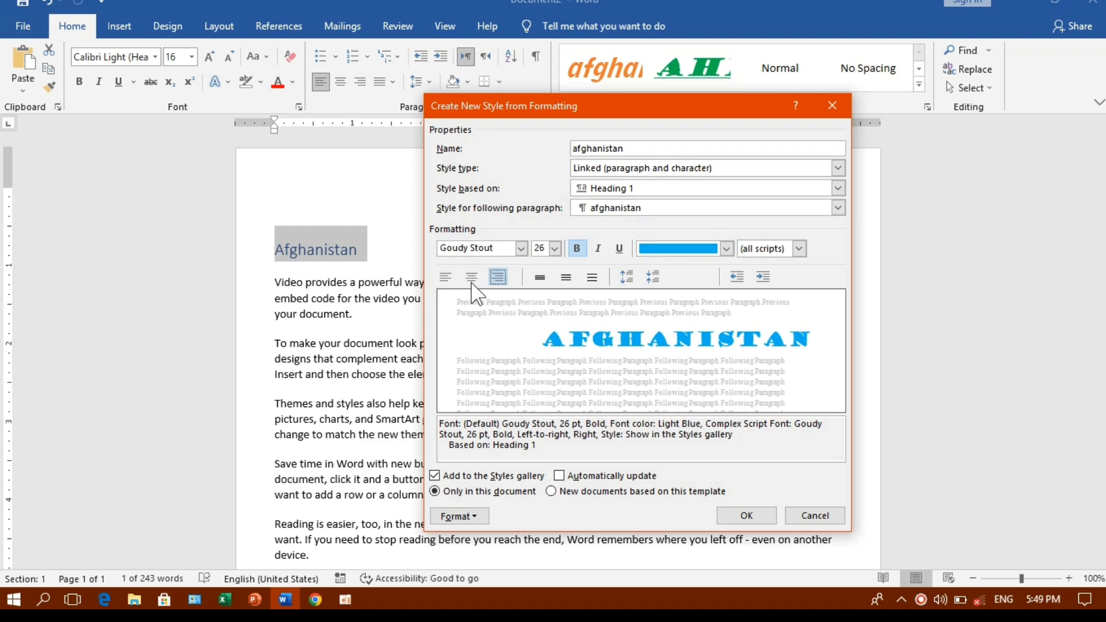
pyautogui.click(445, 278)
pyautogui.click(471, 278)
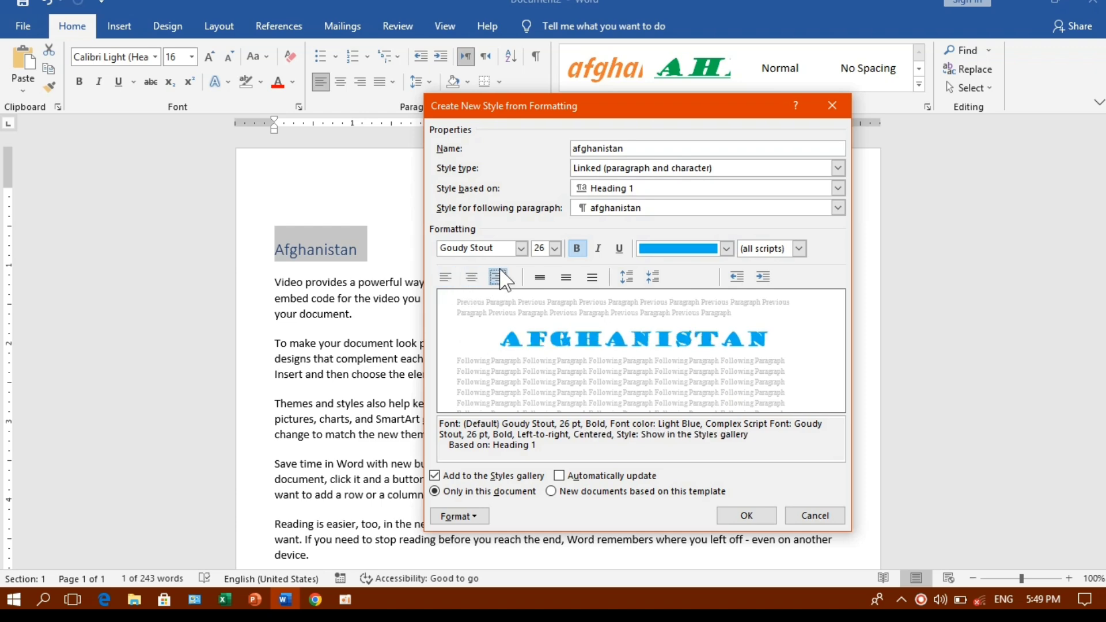
pyautogui.click(498, 277)
pyautogui.click(472, 278)
# Step: Try the 1.5 and double line spacings for the new style and settle on single spacing
pyautogui.click(542, 280)
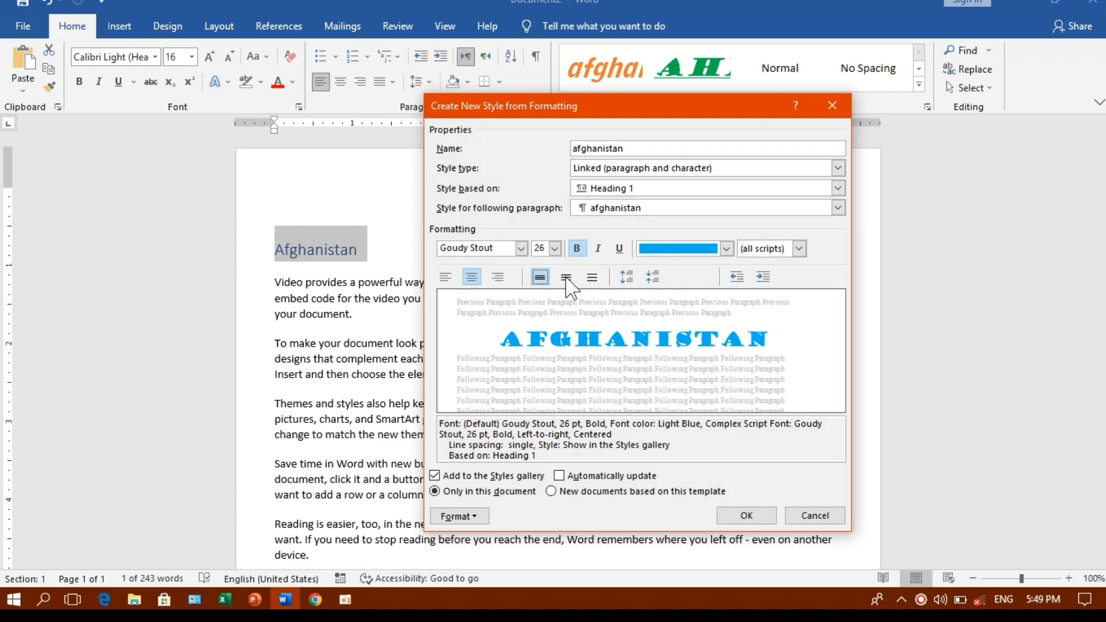
pyautogui.click(566, 279)
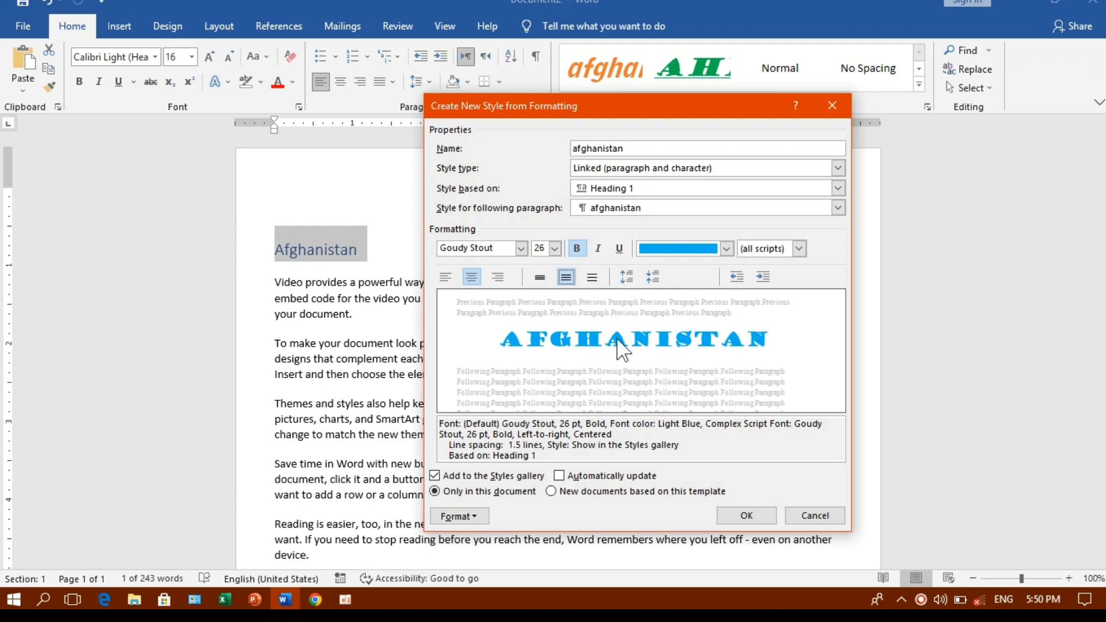
pyautogui.click(593, 277)
pyautogui.click(567, 278)
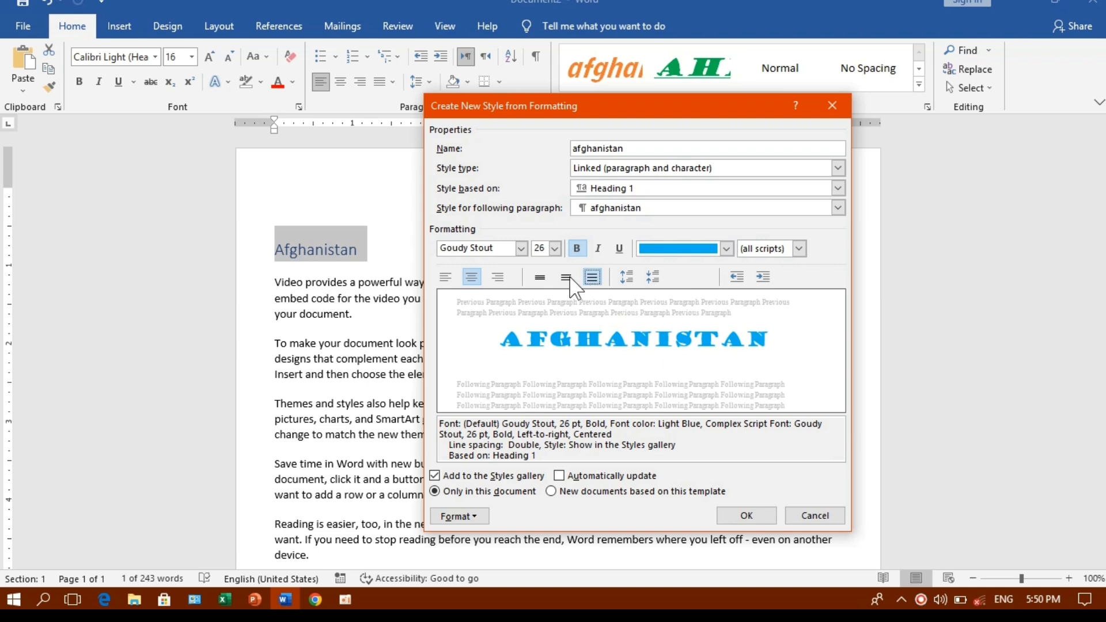
pyautogui.click(540, 278)
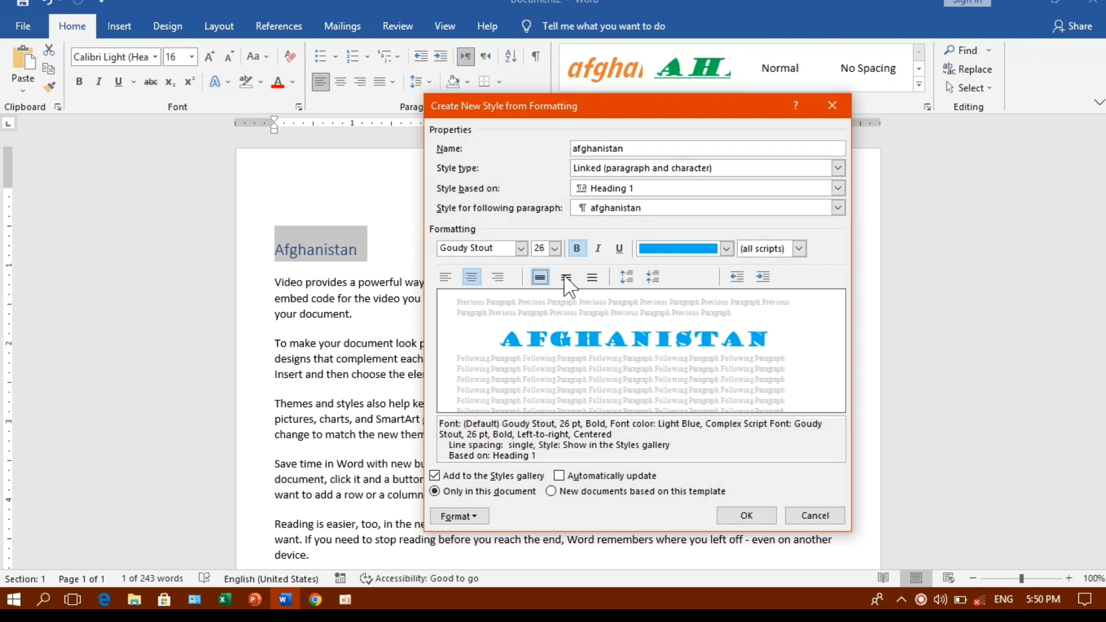
# Step: Adjust the new style's paragraph spacing to 18 pt before
pyautogui.click(627, 279)
pyautogui.click(628, 279)
pyautogui.click(628, 278)
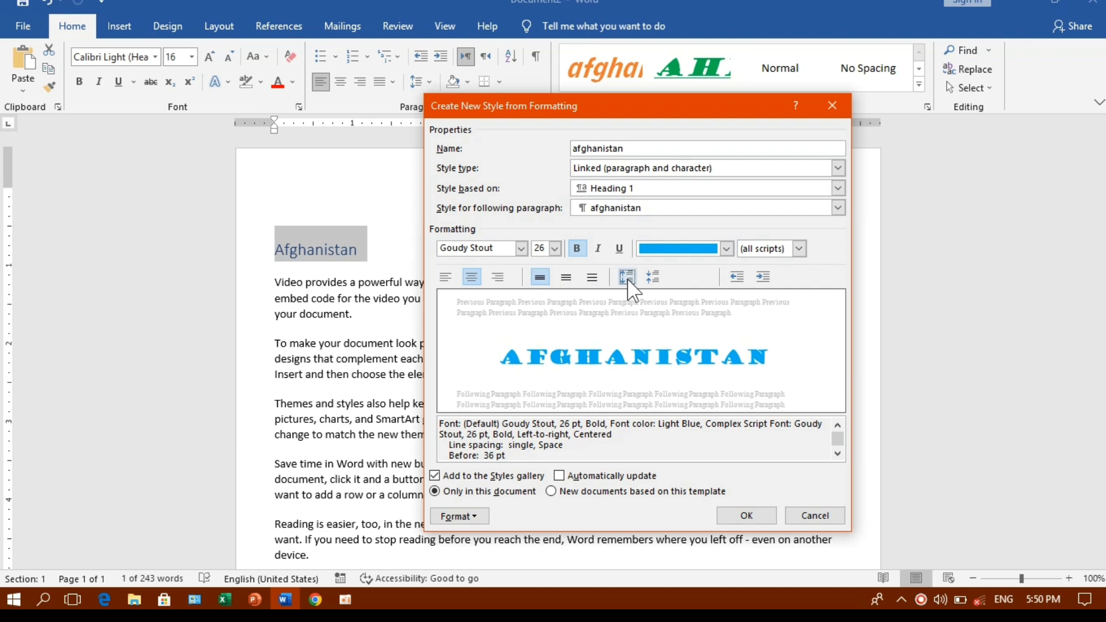
pyautogui.click(627, 278)
pyautogui.click(654, 277)
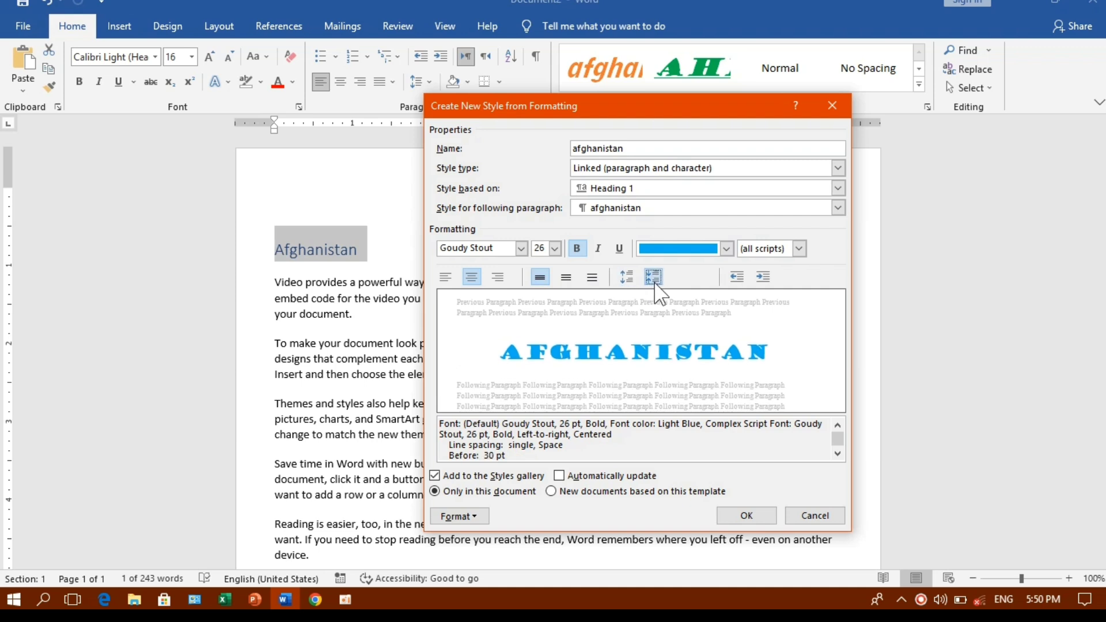
pyautogui.click(653, 278)
pyautogui.click(654, 278)
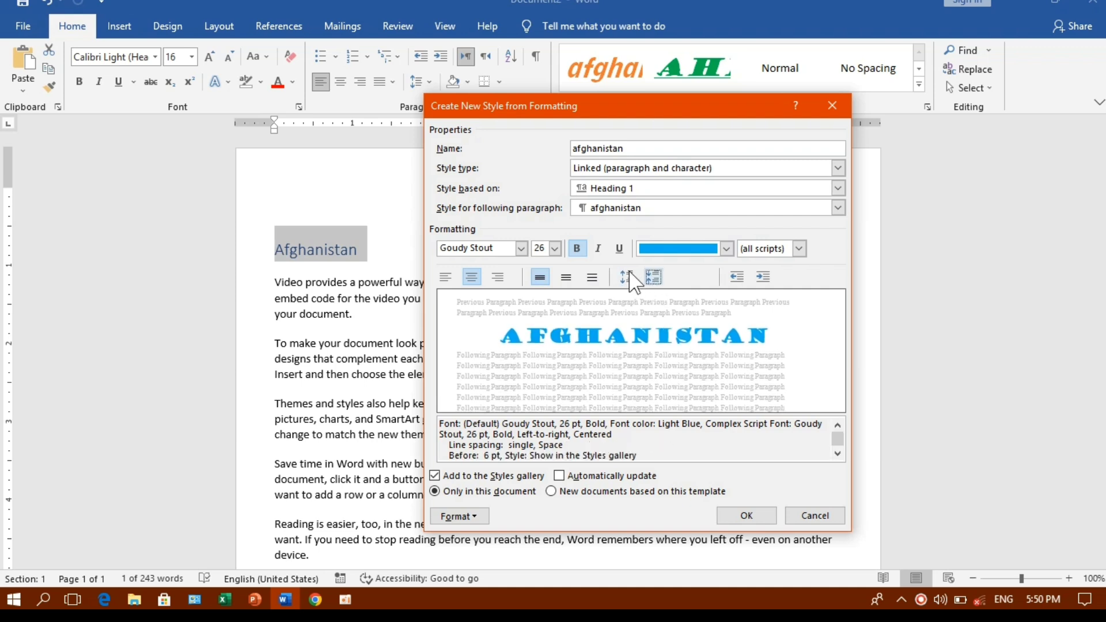
pyautogui.click(629, 278)
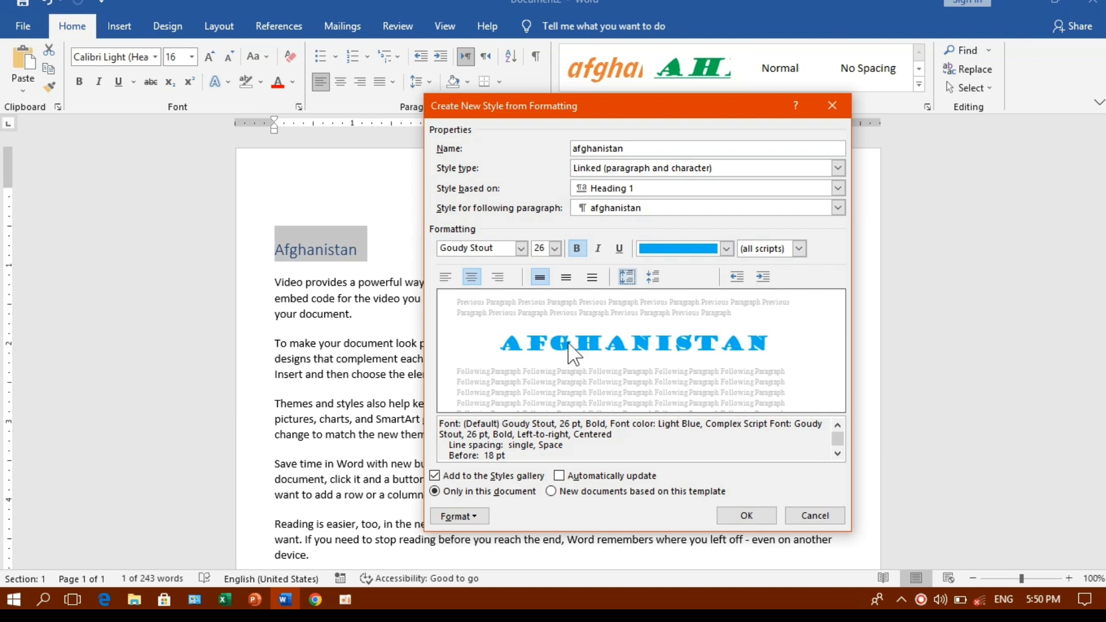
# Step: Try increasing the new style's indent to 2 inches and remove the indent again
pyautogui.click(764, 277)
pyautogui.click(764, 277)
pyautogui.click(764, 277)
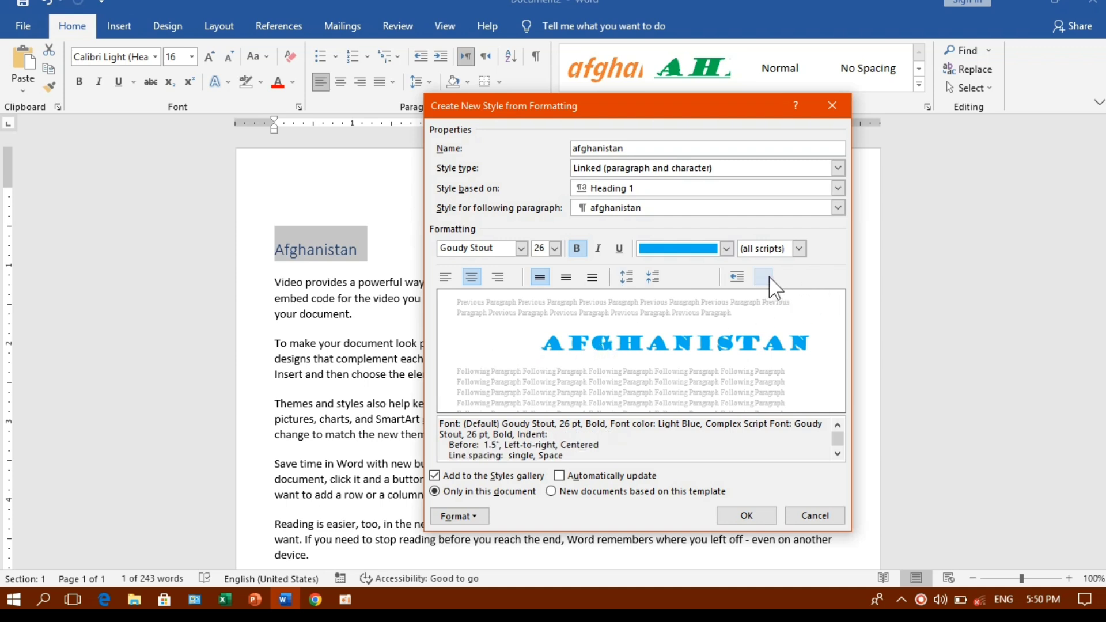
pyautogui.click(763, 277)
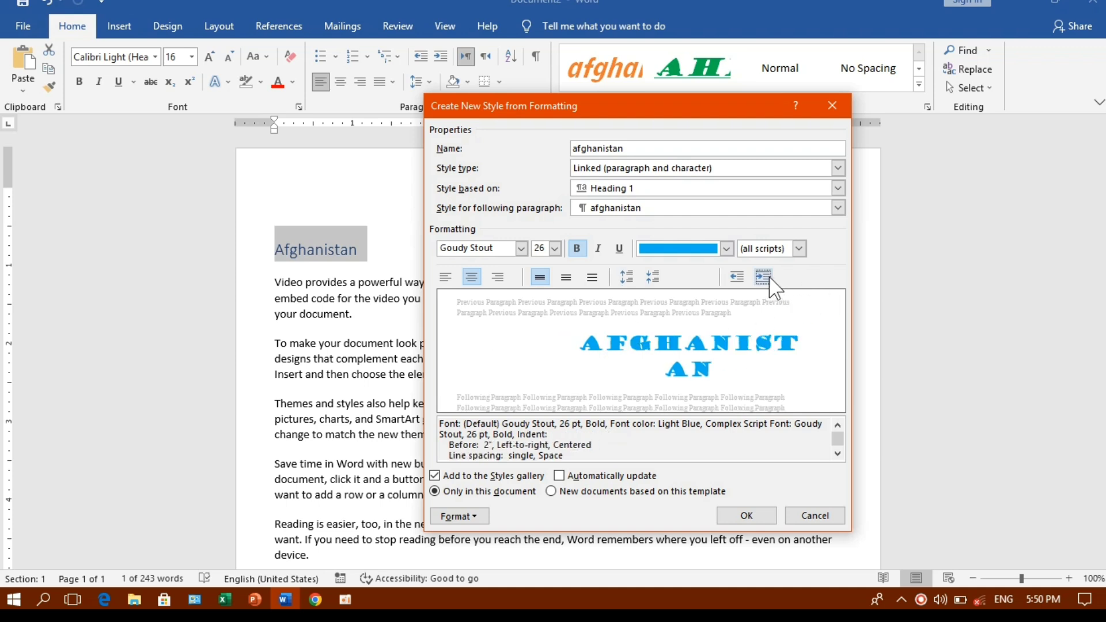
pyautogui.click(739, 278)
pyautogui.click(740, 279)
pyautogui.click(737, 277)
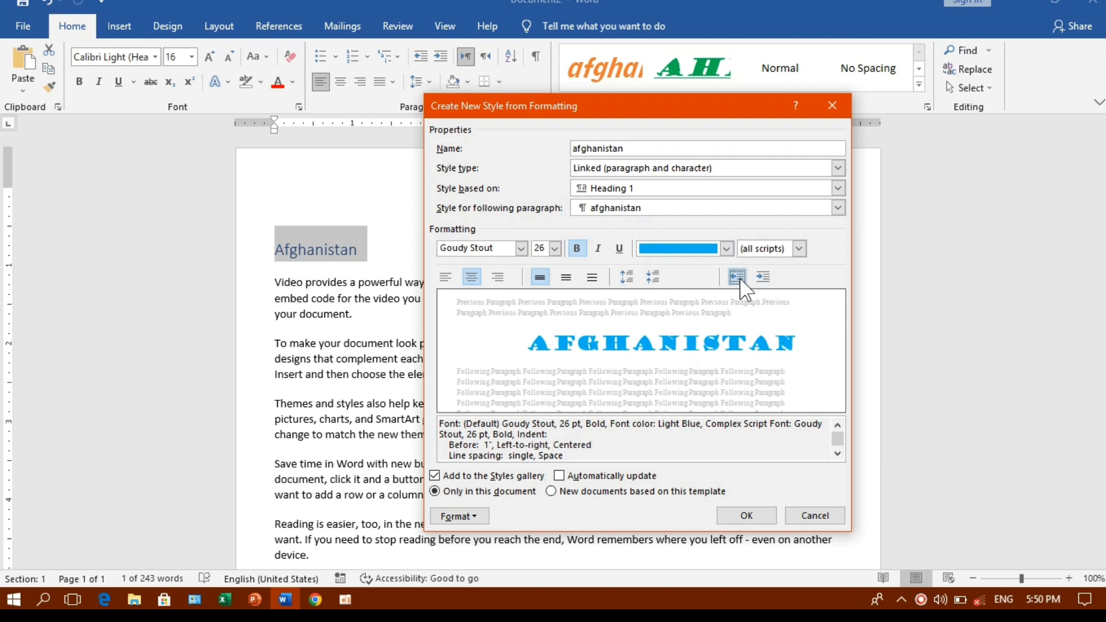
pyautogui.click(738, 277)
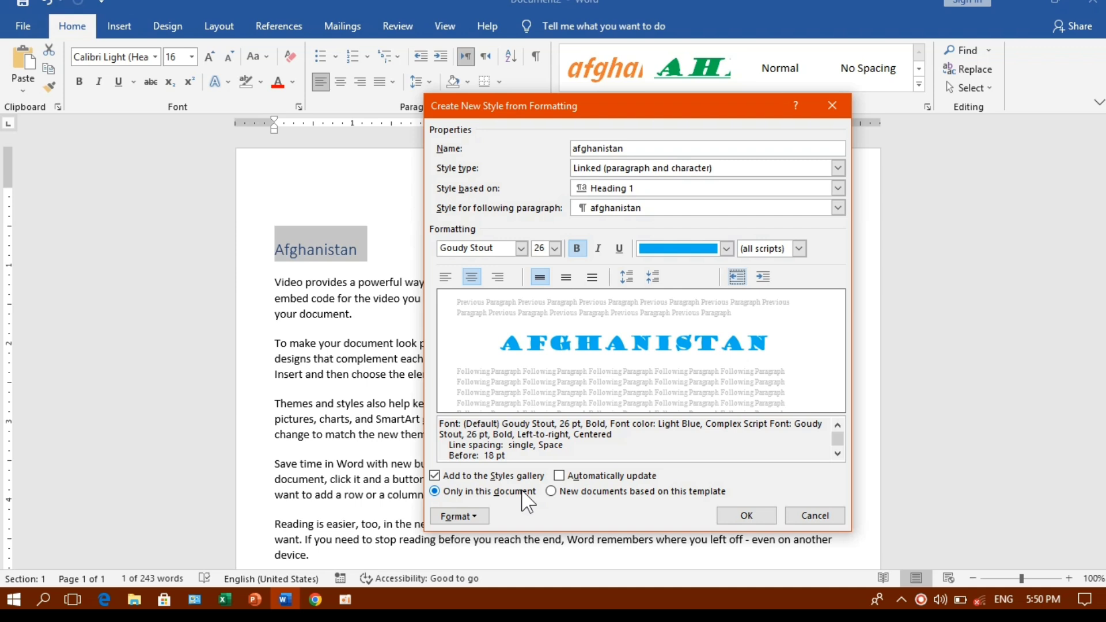
# Step: Turn on automatic updating for the afghanistan style and finish creating it
pyautogui.click(593, 480)
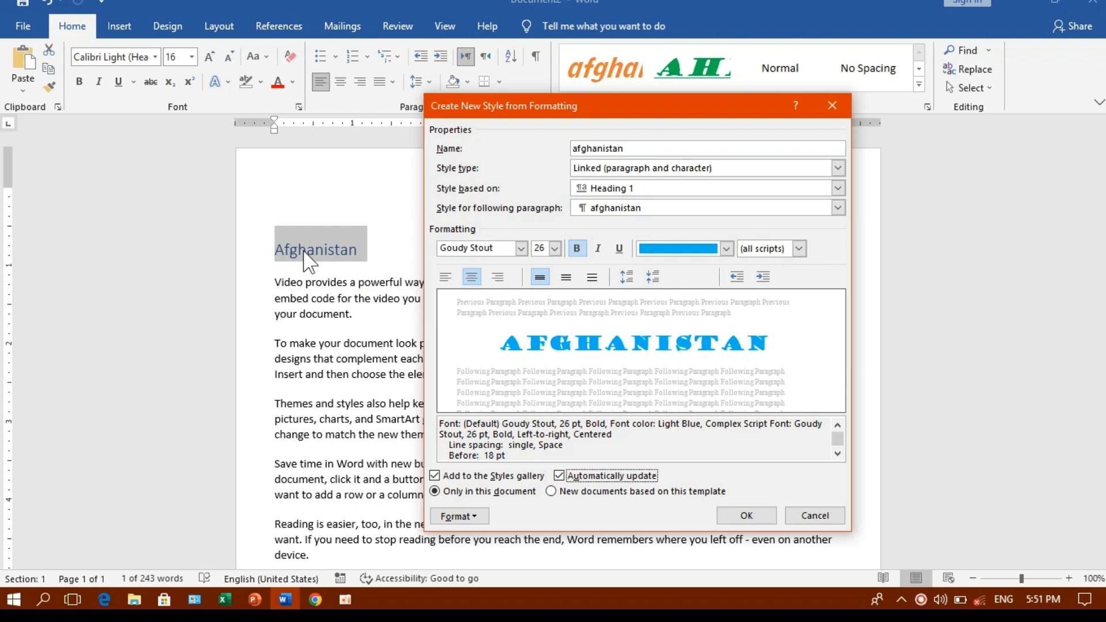
pyautogui.click(759, 517)
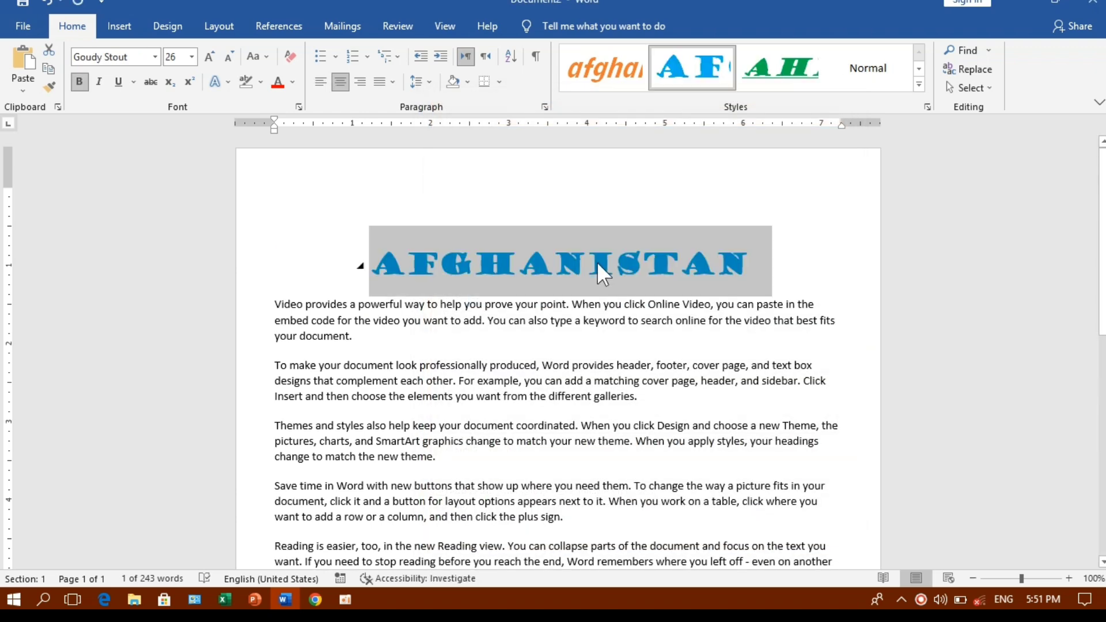
# Step: Clear the Afghanistan title's formatting and apply the afghanistan style to it again with Apply Styles
pyautogui.click(920, 84)
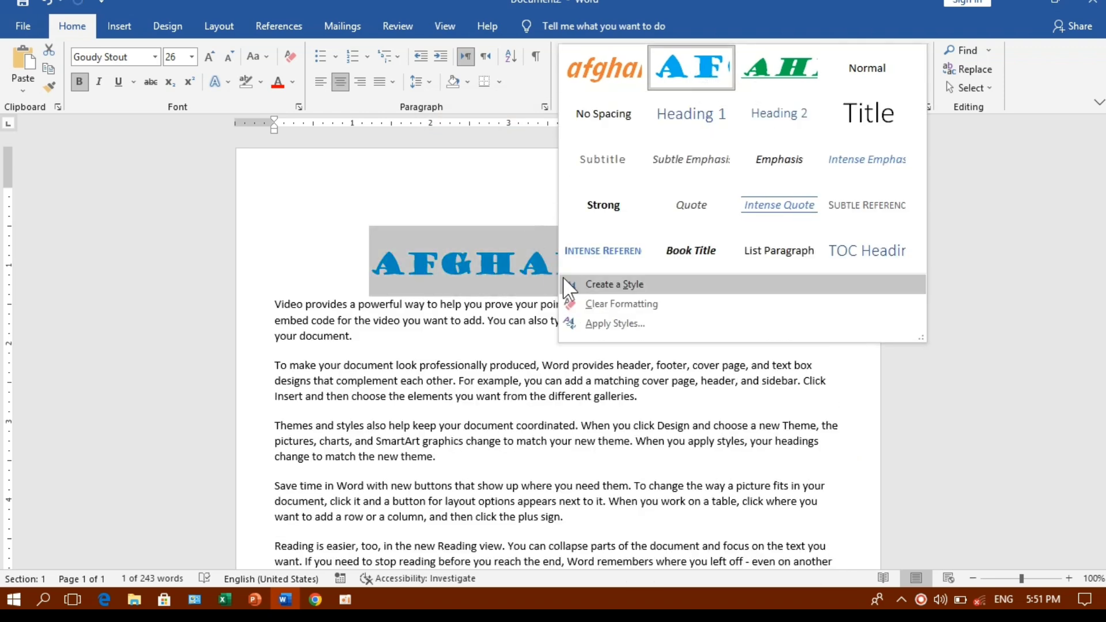
pyautogui.click(604, 303)
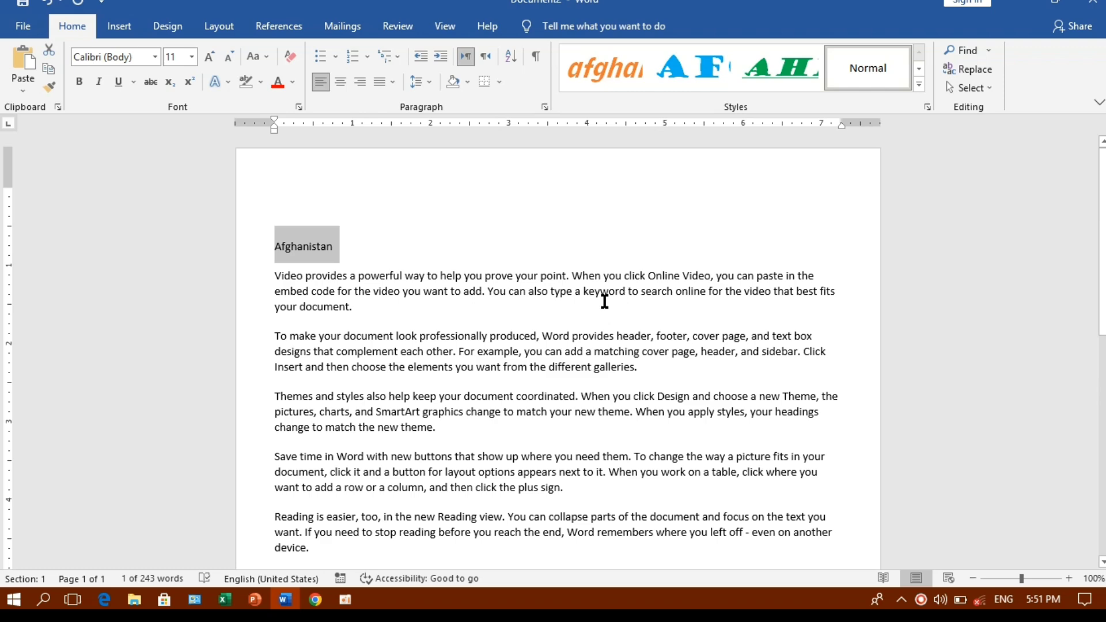
pyautogui.click(920, 85)
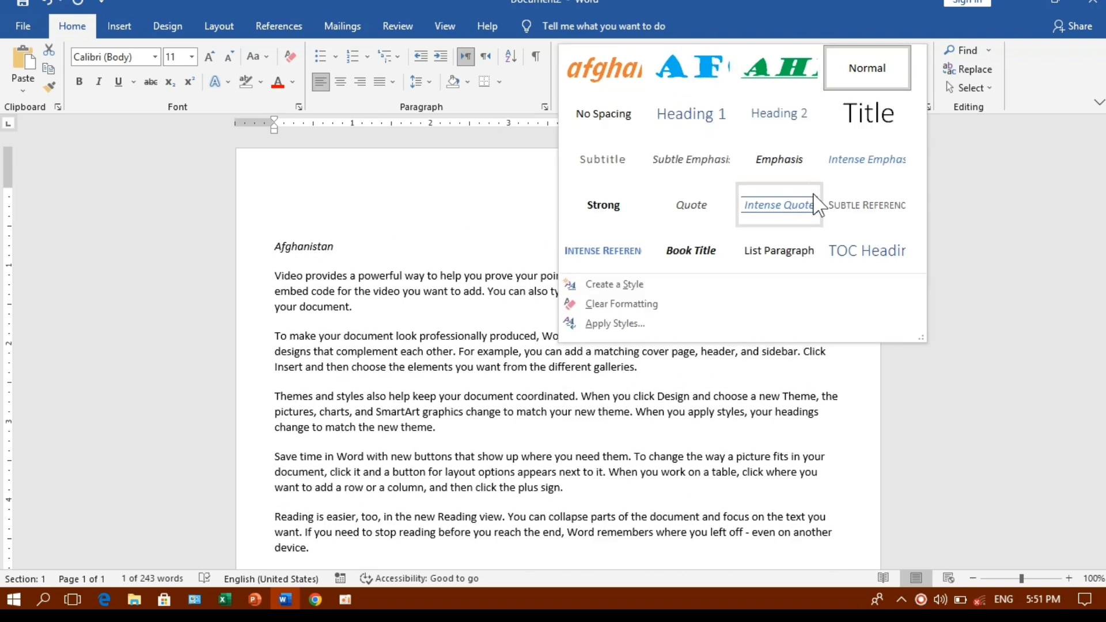
pyautogui.click(623, 324)
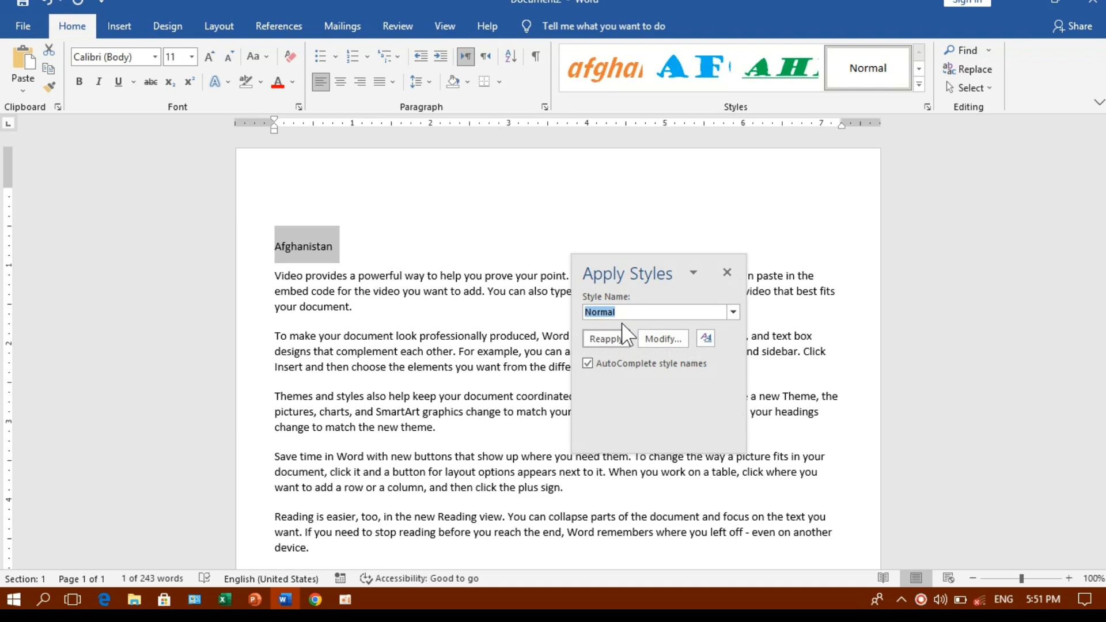
pyautogui.click(733, 311)
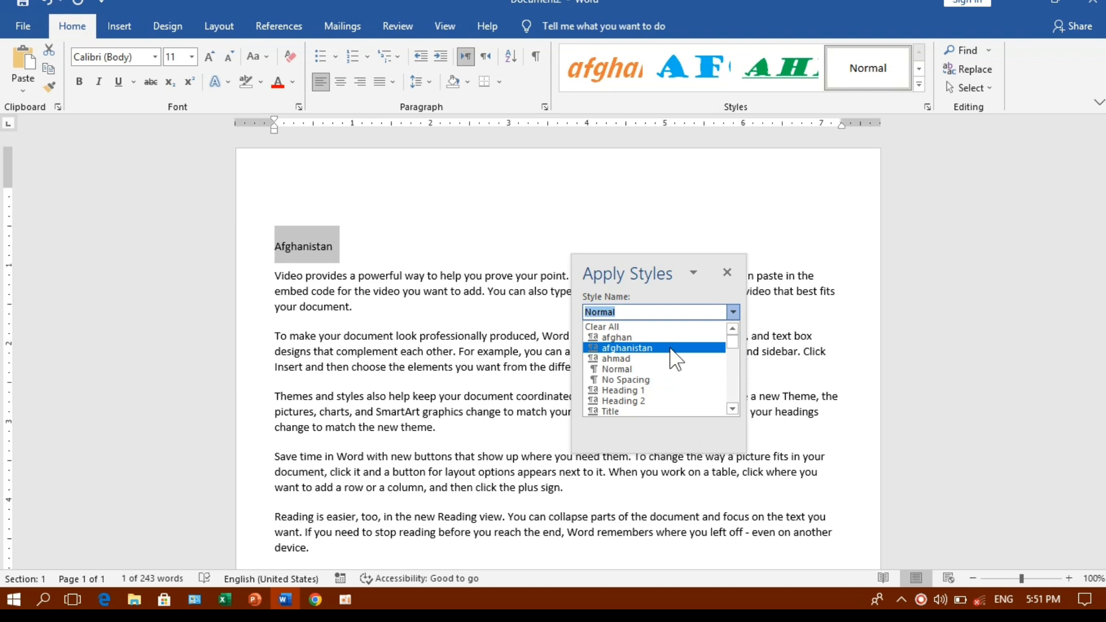
pyautogui.click(668, 339)
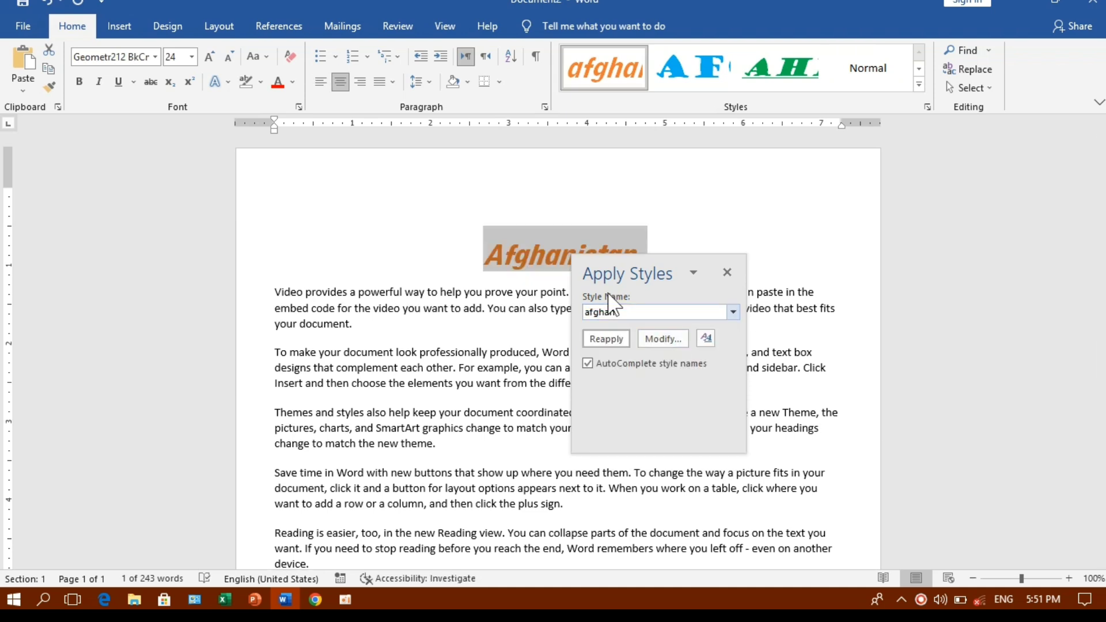
pyautogui.click(733, 312)
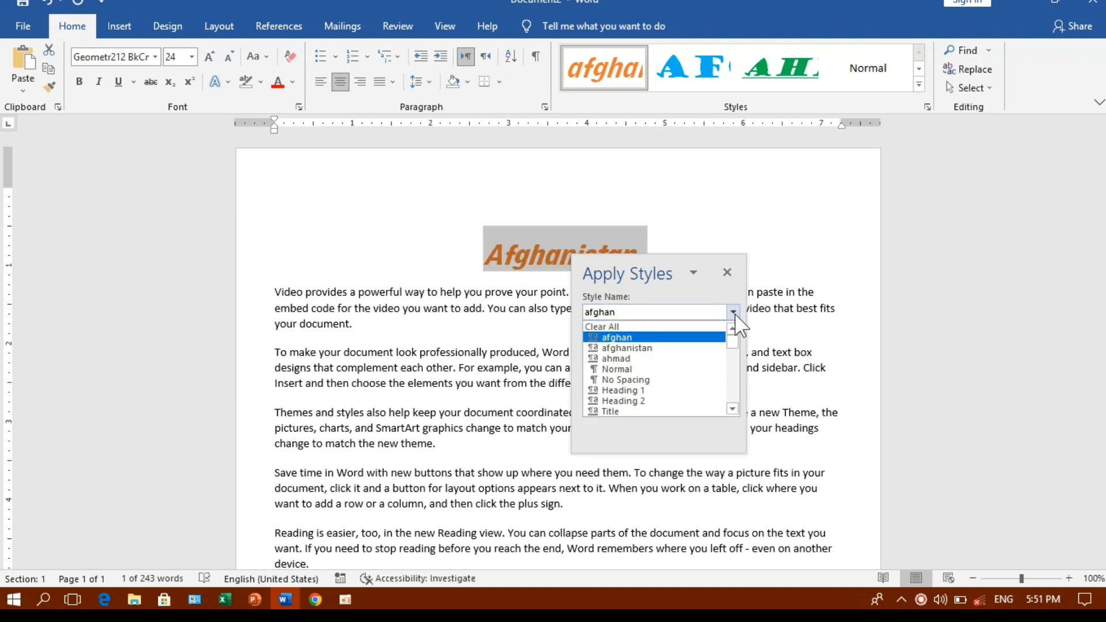
pyautogui.click(691, 347)
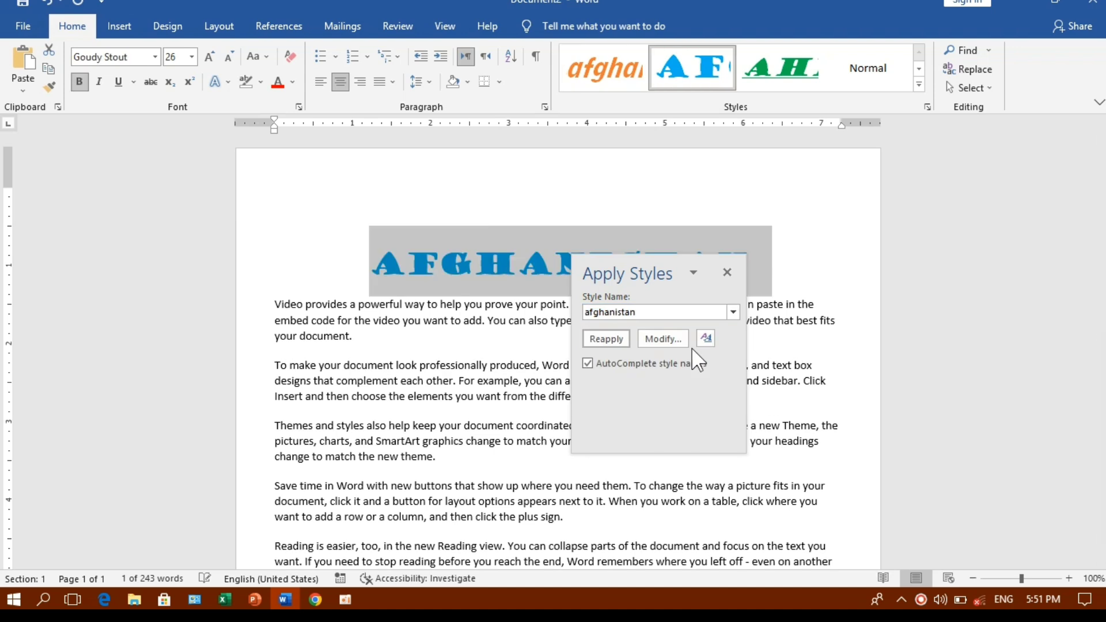
# Step: Modify the afghanistan style to font size 16 and close Apply Styles
pyautogui.moveTo(642, 265); pyautogui.dragTo(634, 312)
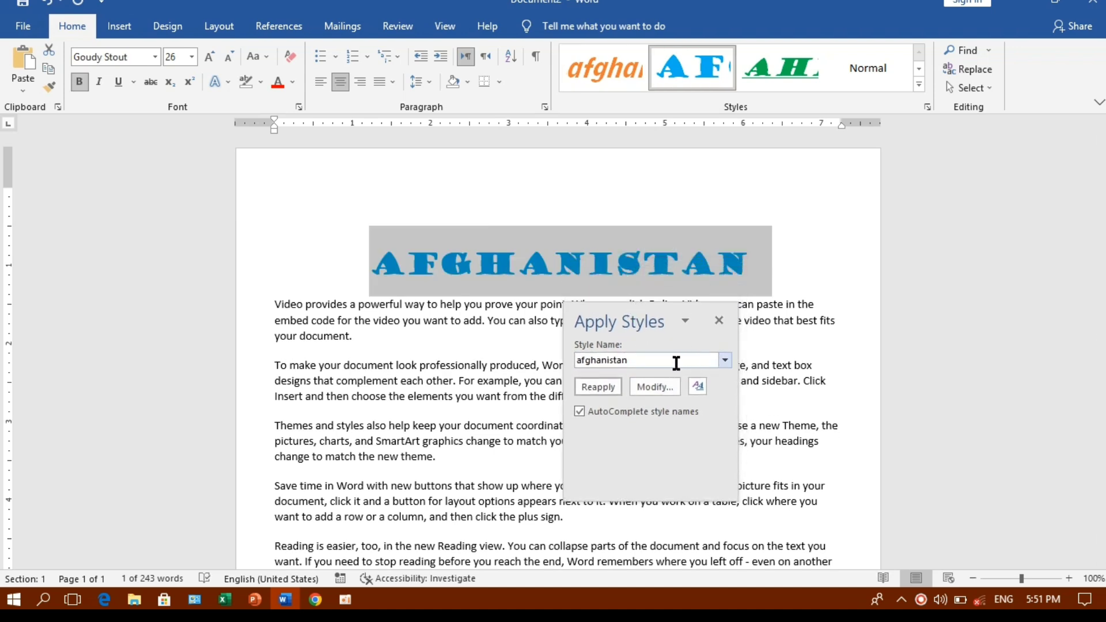
pyautogui.click(653, 387)
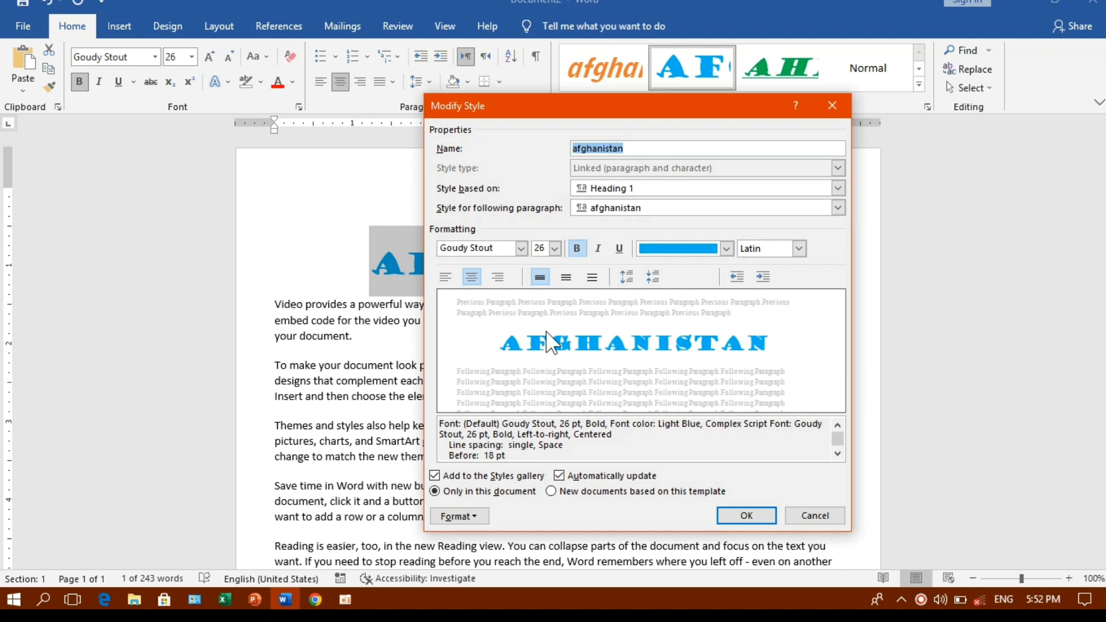
pyautogui.click(555, 248)
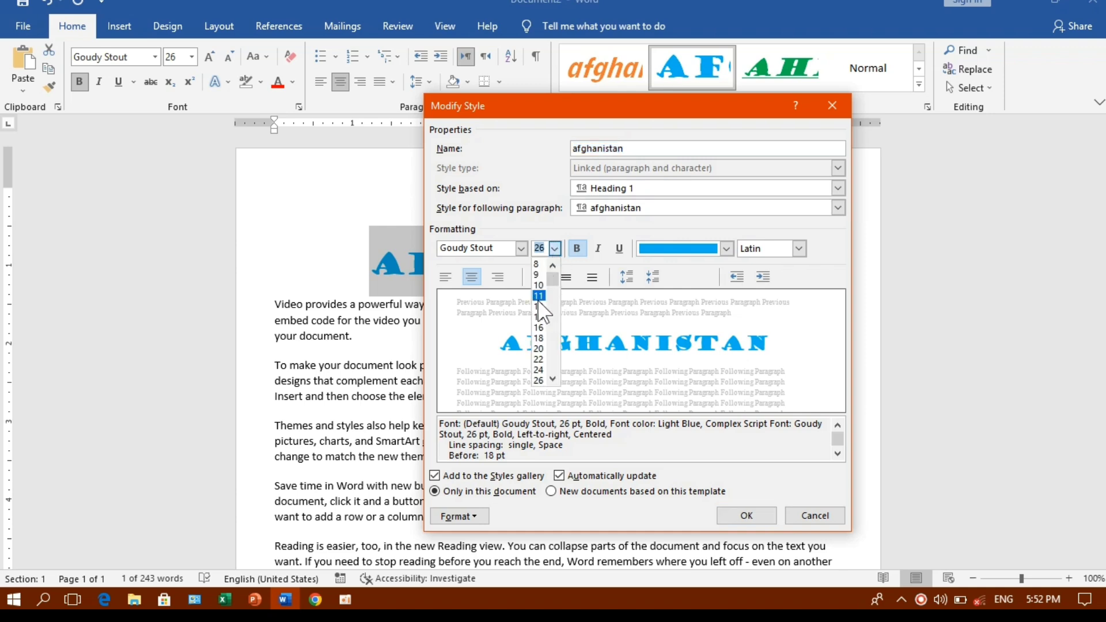
pyautogui.click(539, 327)
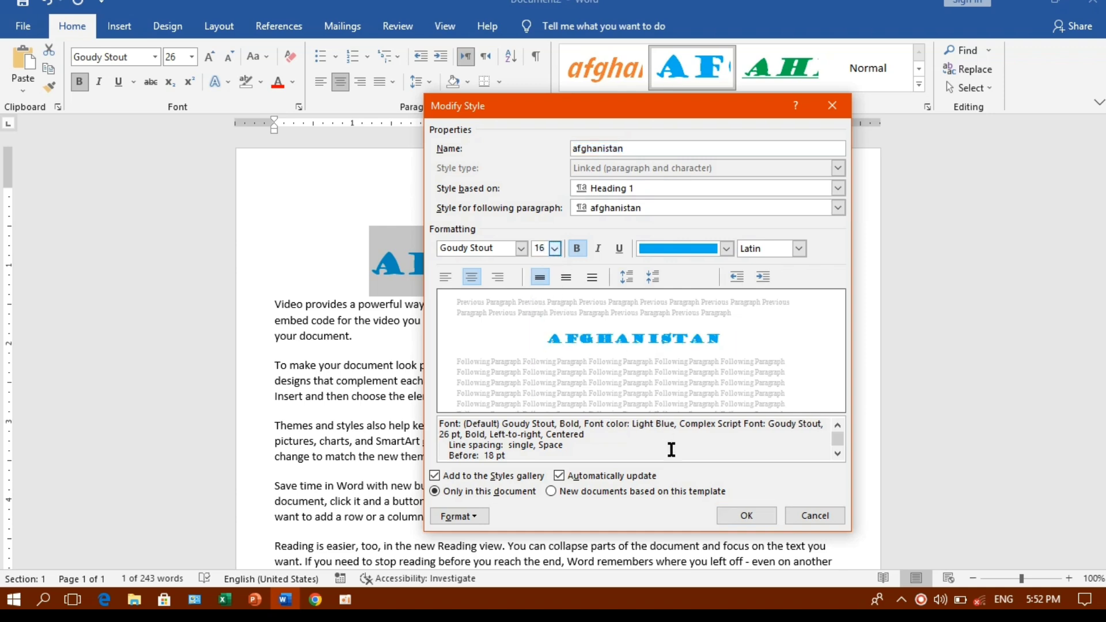
pyautogui.click(763, 514)
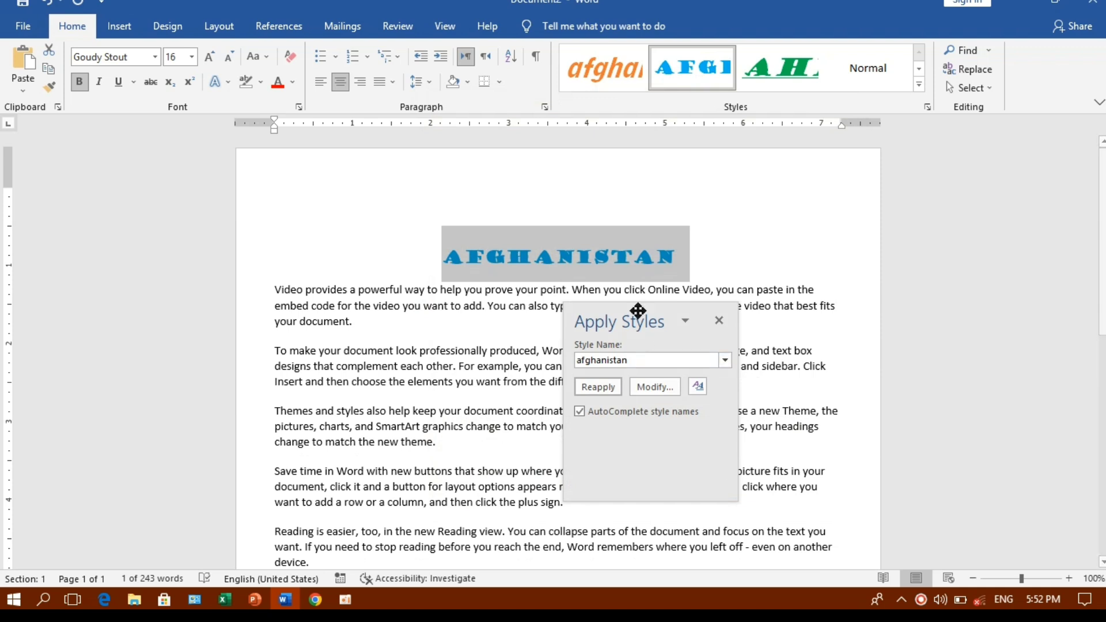
pyautogui.click(719, 320)
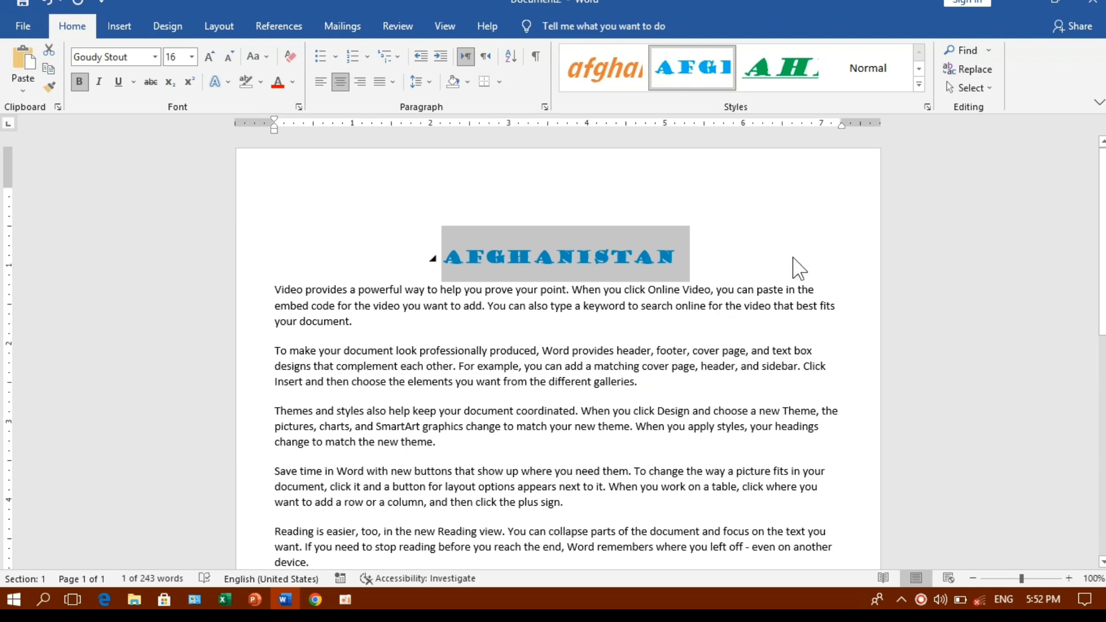
# Step: Minimize the document window and refresh the desktop
pyautogui.click(1021, 3)
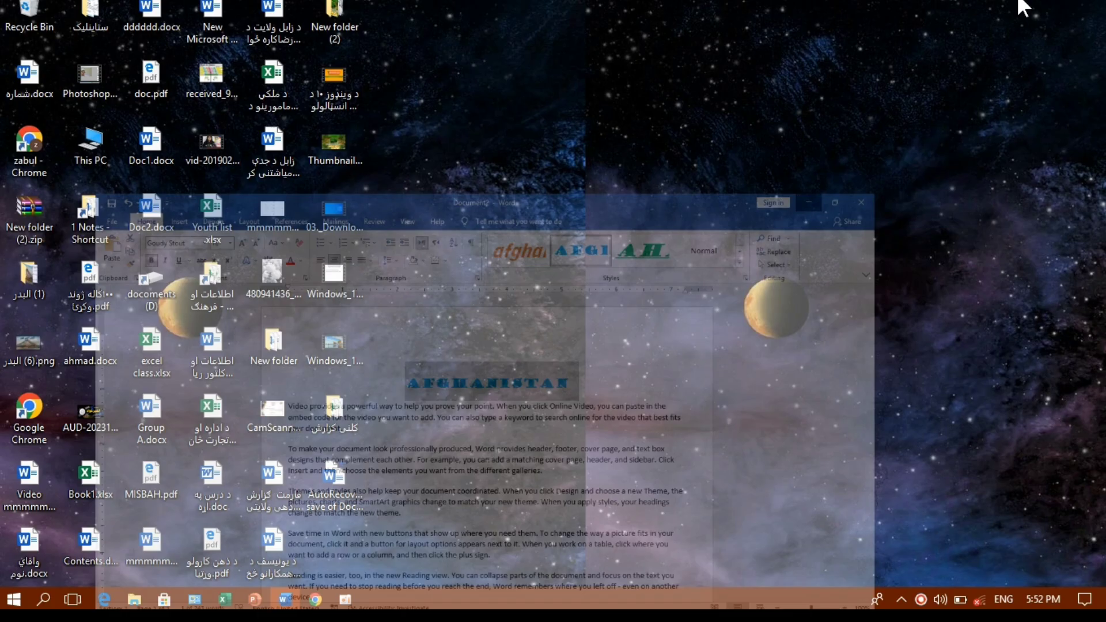
pyautogui.rightClick(728, 141)
pyautogui.click(758, 211)
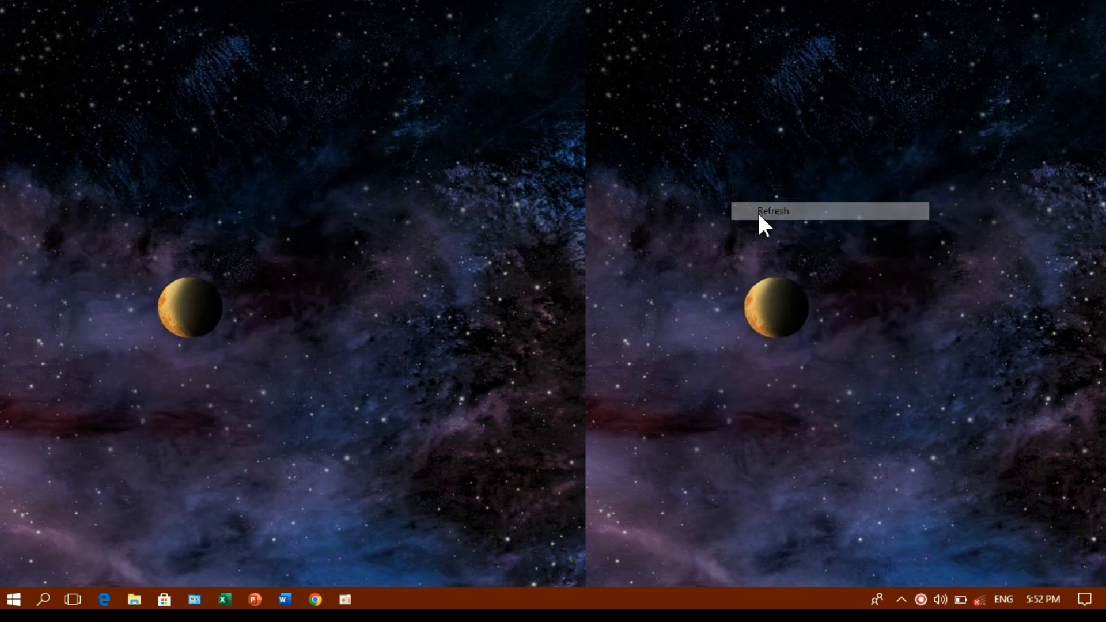